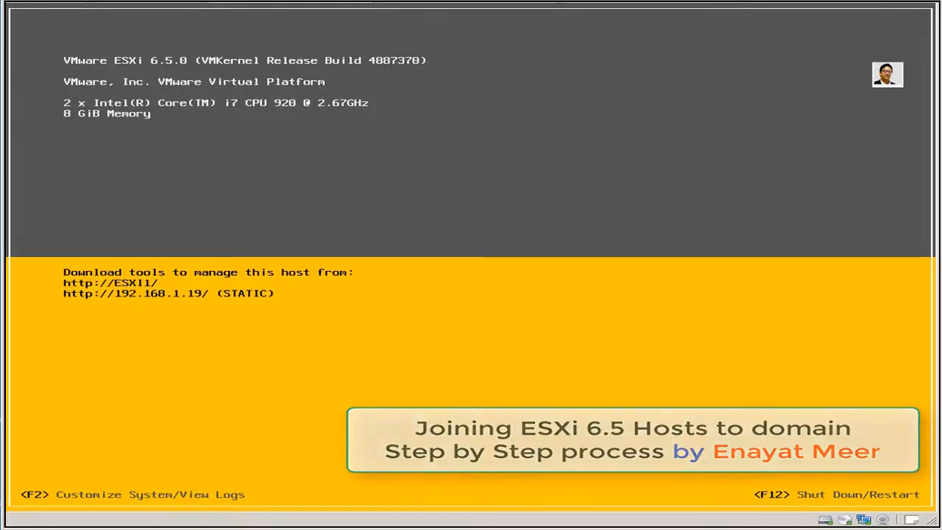
Log in to the ESXi2 DCUI as root to reach System Customization.
{"action": "key", "text": "F2"}
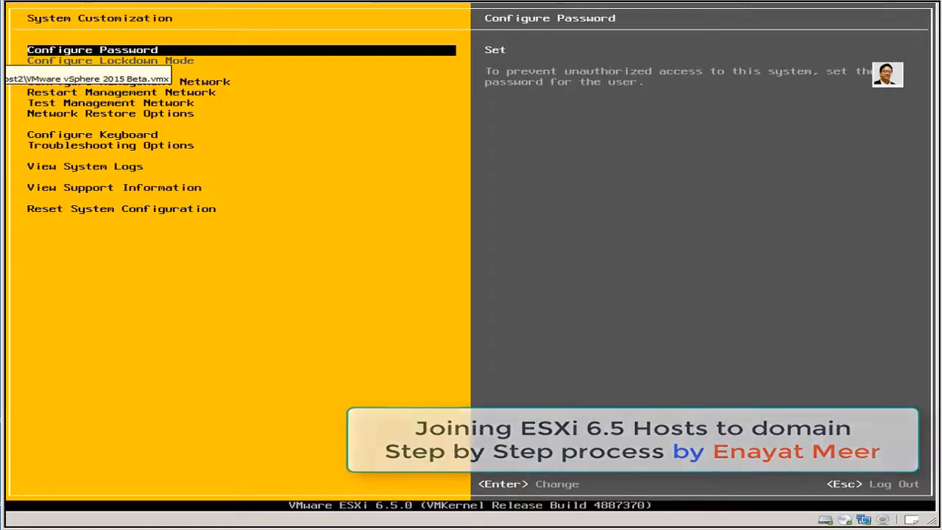
{"action": "key", "text": "Escape"}
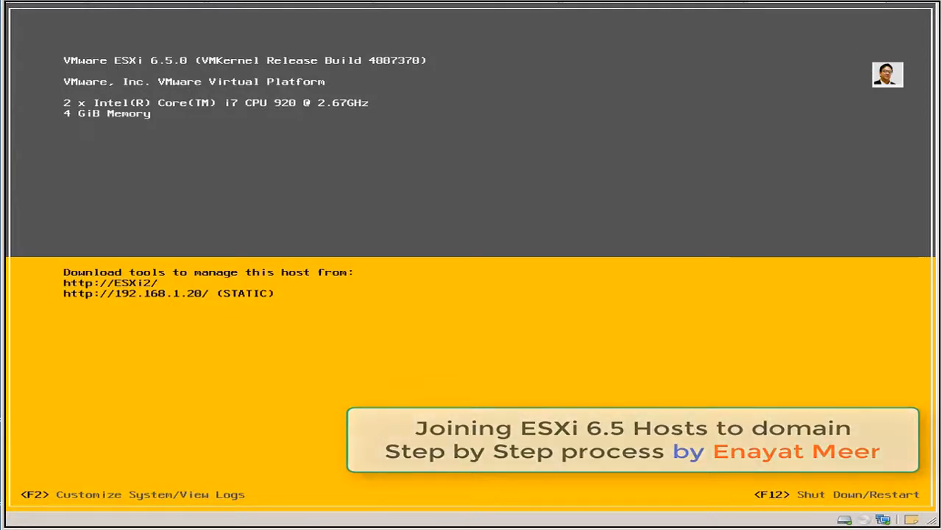
{"action": "key", "text": "F2"}
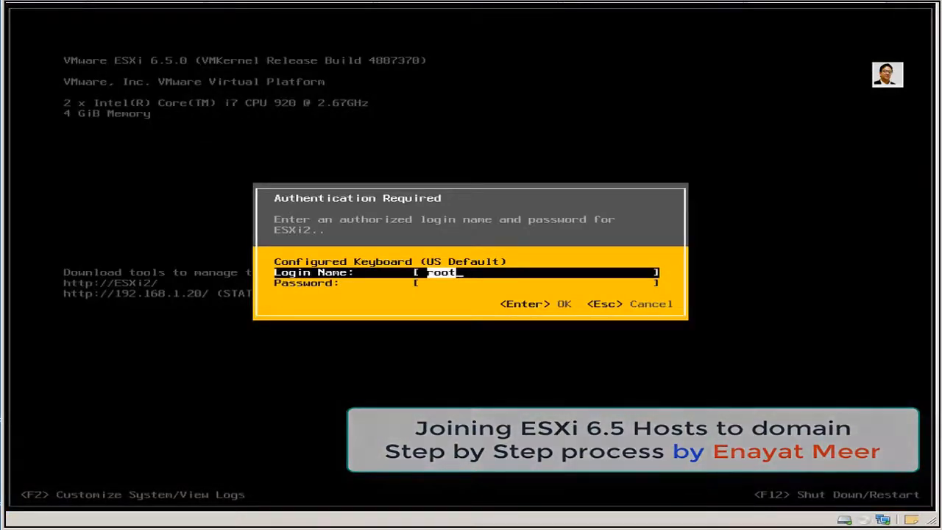
{"action": "key", "text": "Tab"}
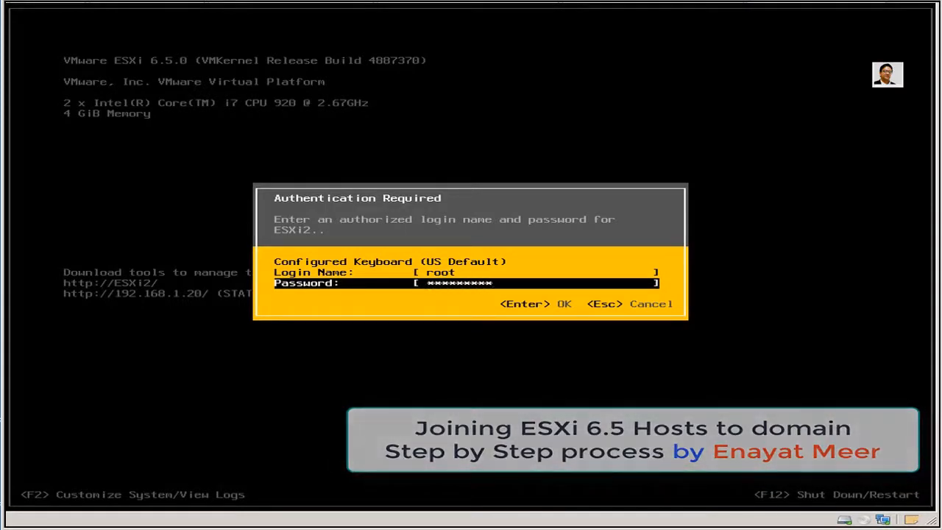
{"action": "key", "text": "Return"}
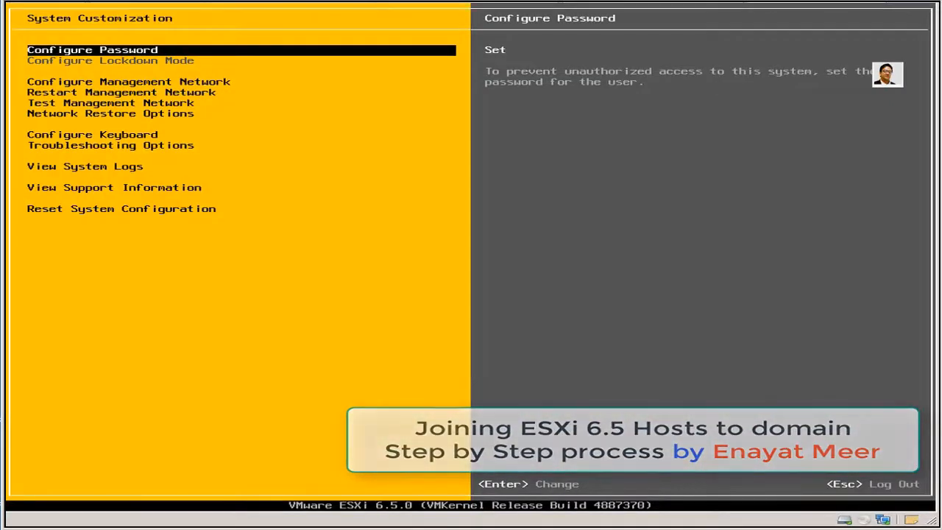
Open ESXi2's management network IPv4 configuration to review its settings.
{"action": "key", "text": "Down"}
{"action": "key", "text": "Down"}
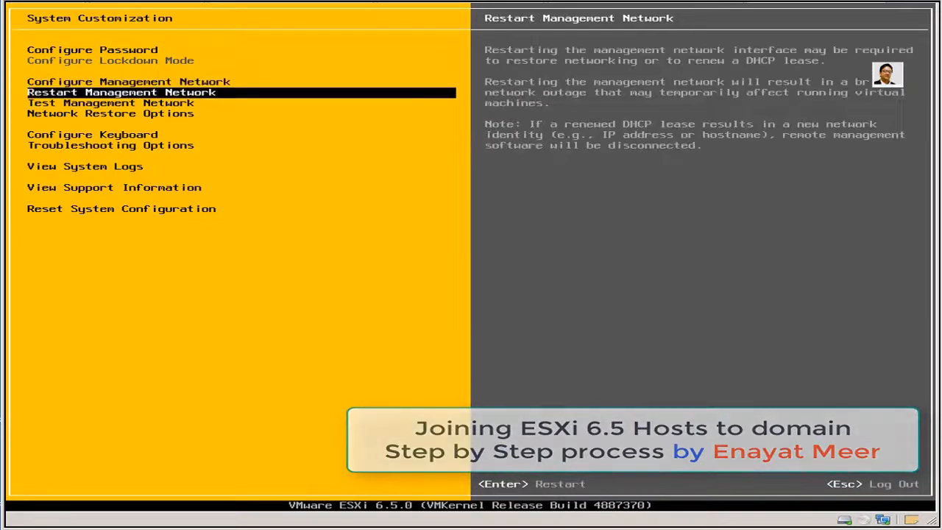
{"action": "key", "text": "Down"}
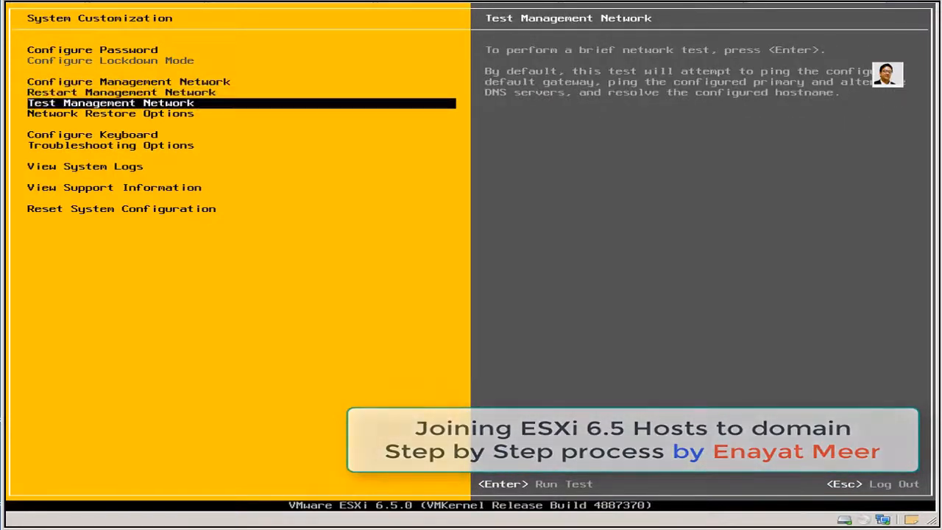
{"action": "key", "text": "Up"}
{"action": "key", "text": "Up"}
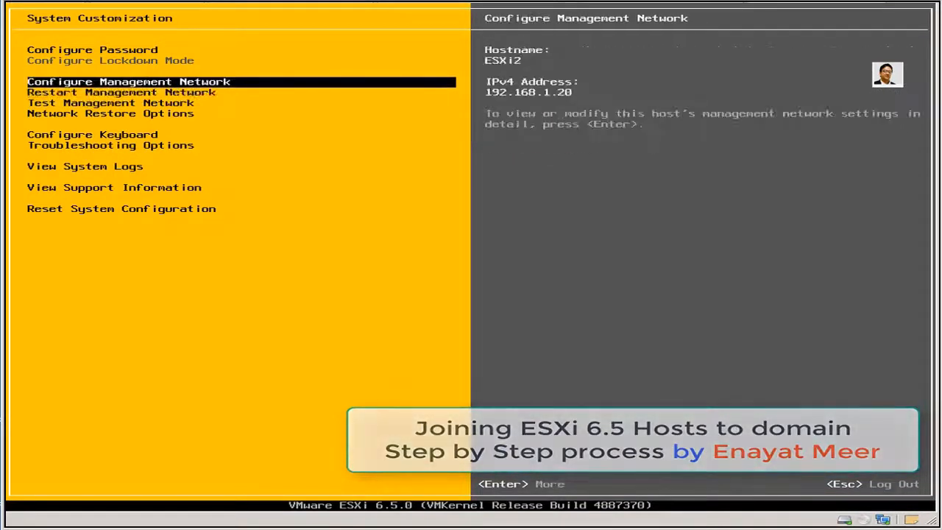
{"action": "key", "text": "Return"}
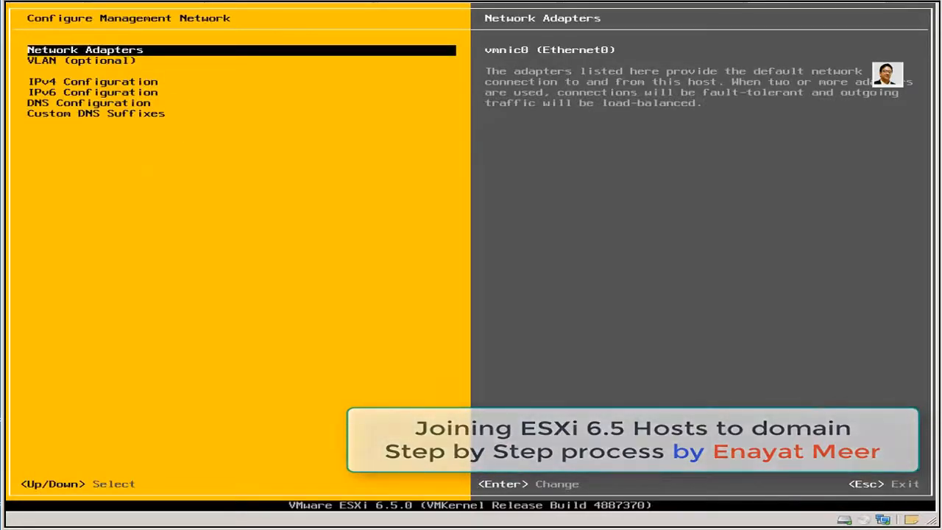
{"action": "key", "text": "Down"}
{"action": "key", "text": "Down"}
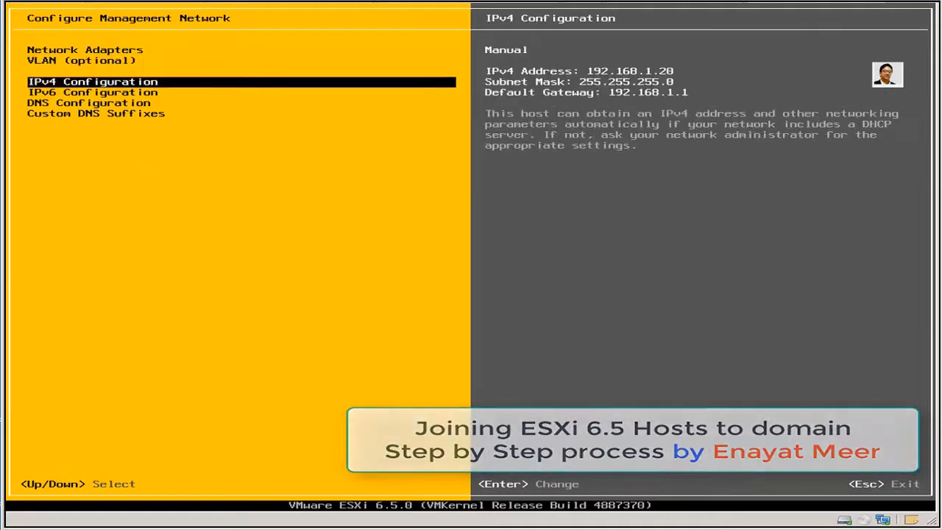
{"action": "key", "text": "Return"}
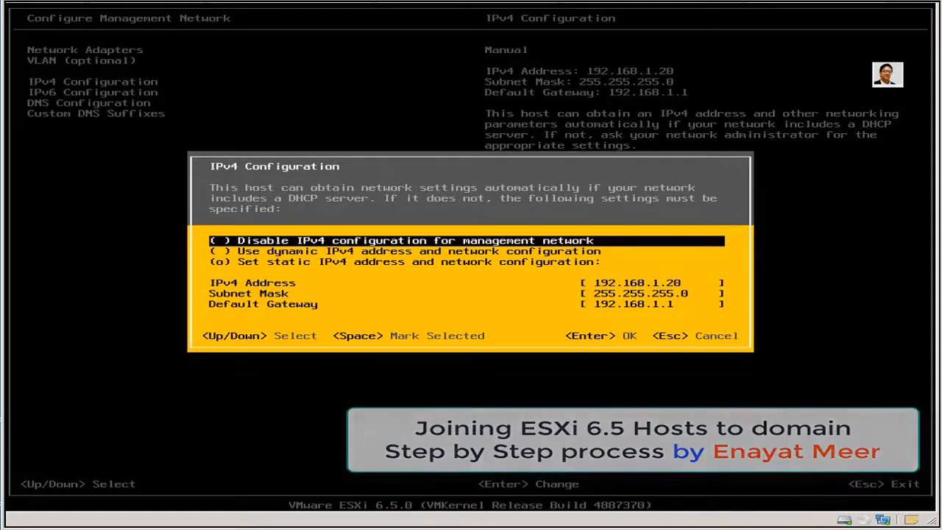
Leave the static IPv4 192.168.1.20 unchanged and switch to the domain controller DC10.
{"action": "key", "text": "Escape"}
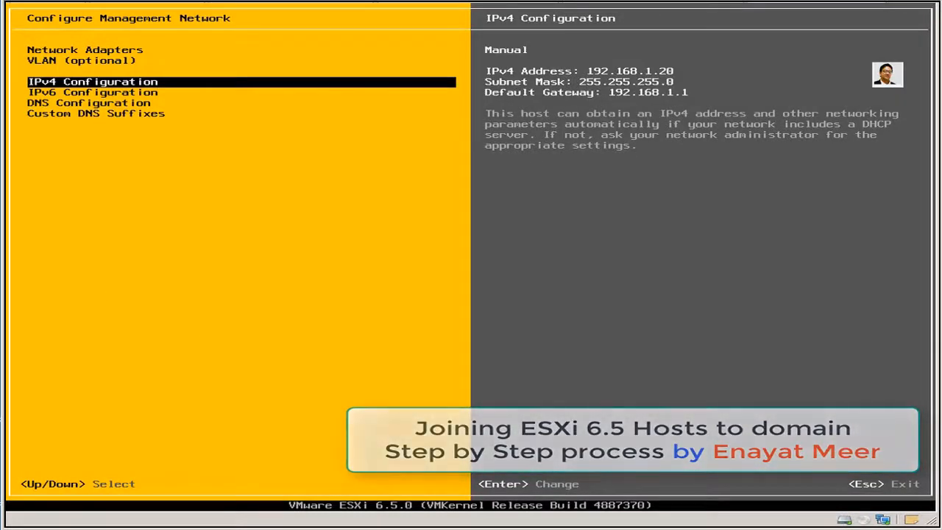
{"action": "key", "text": "Escape"}
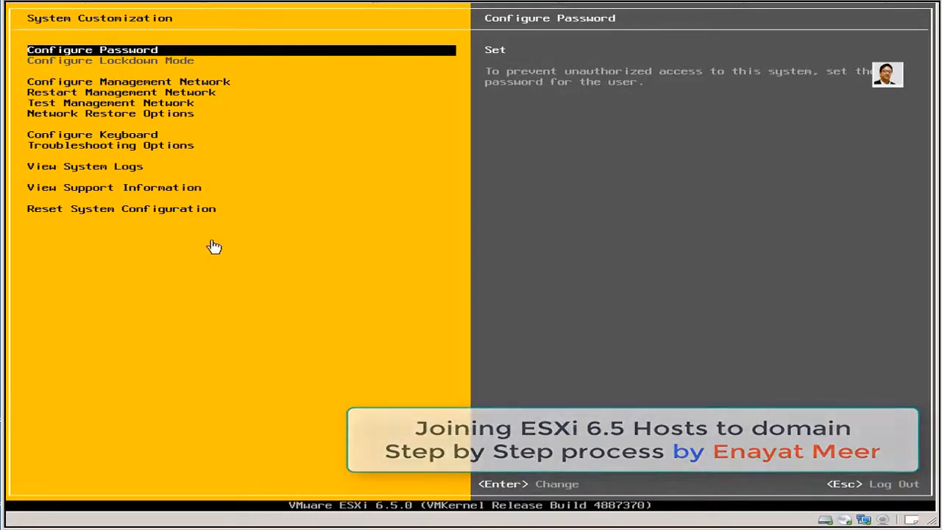
{"action": "key", "text": "Down"}
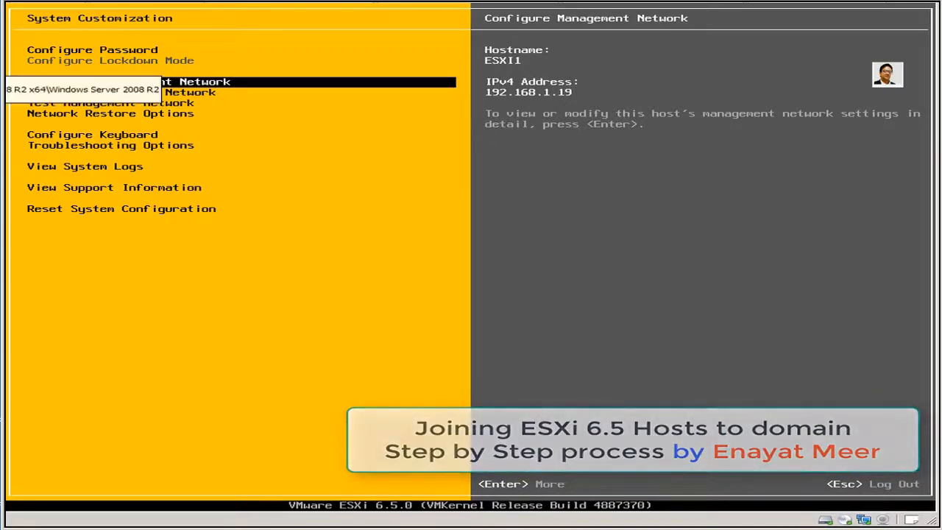
{"action": "left_click", "coordinate": [2, 67]}
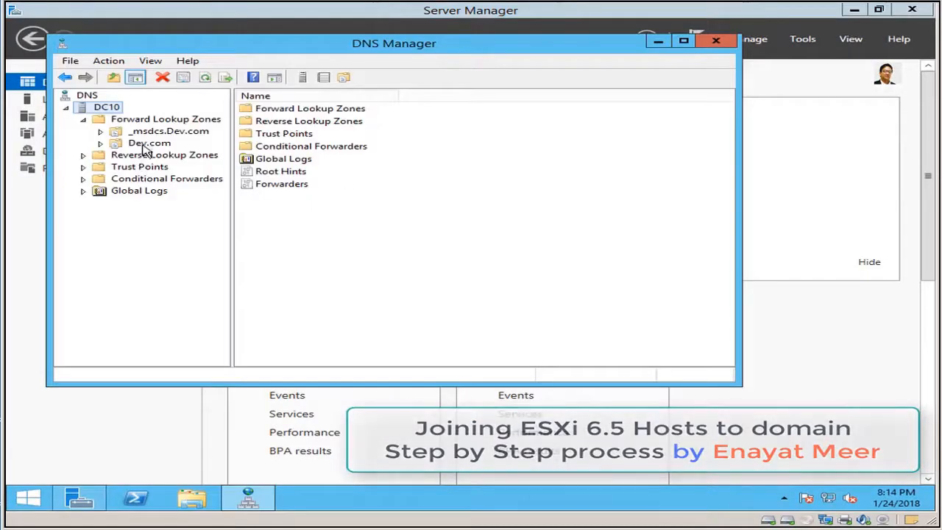
In the Dev.com zone, check the ESXi1 (192.168.1.19) and ESXi2 (192.168.1.20) host records.
{"action": "left_click", "coordinate": [147, 144]}
{"action": "left_click", "coordinate": [272, 236]}
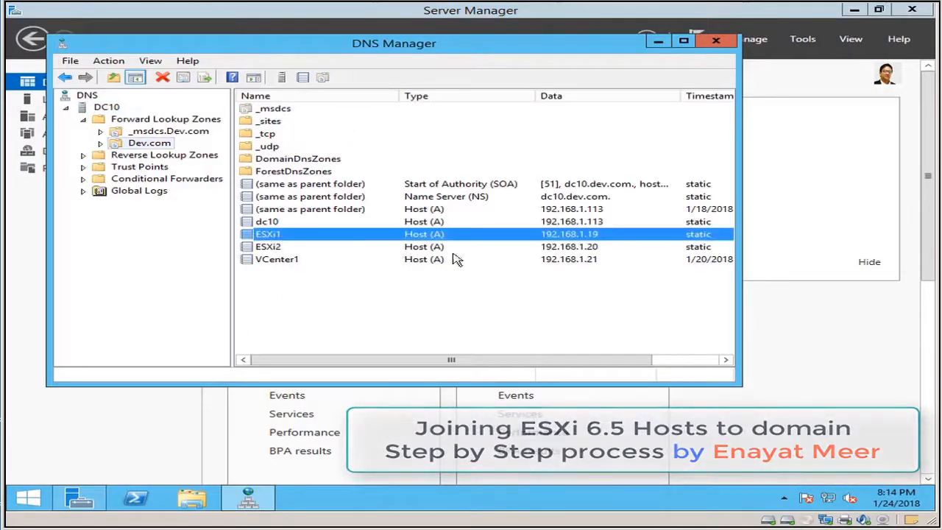
{"action": "left_click", "coordinate": [273, 248]}
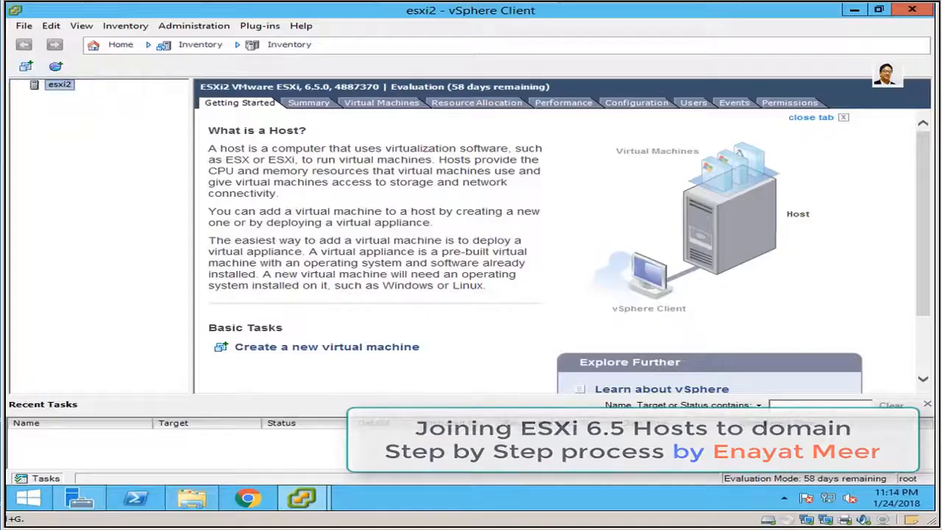
Switch to esxi1's vSphere Client and show its Authentication Services configuration.
{"action": "left_click", "coordinate": [309, 503]}
{"action": "left_click", "coordinate": [383, 450]}
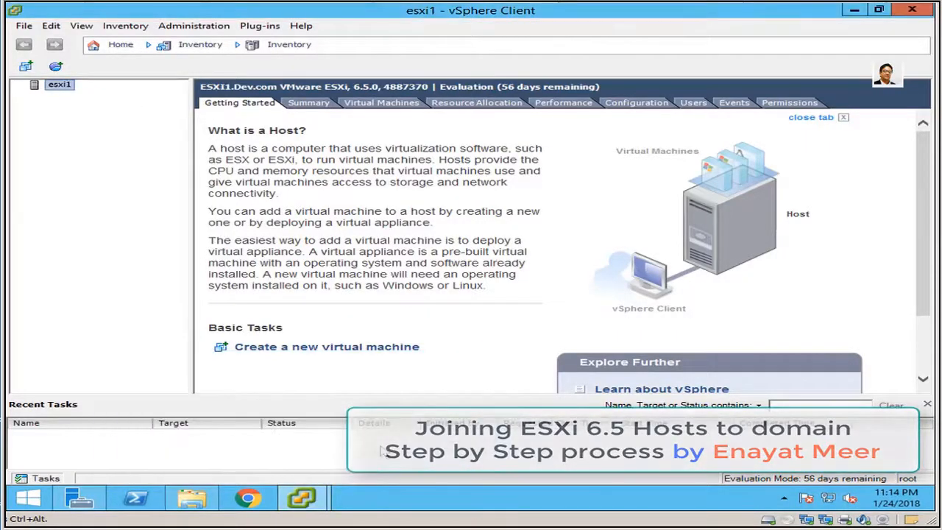
{"action": "left_click", "coordinate": [641, 108]}
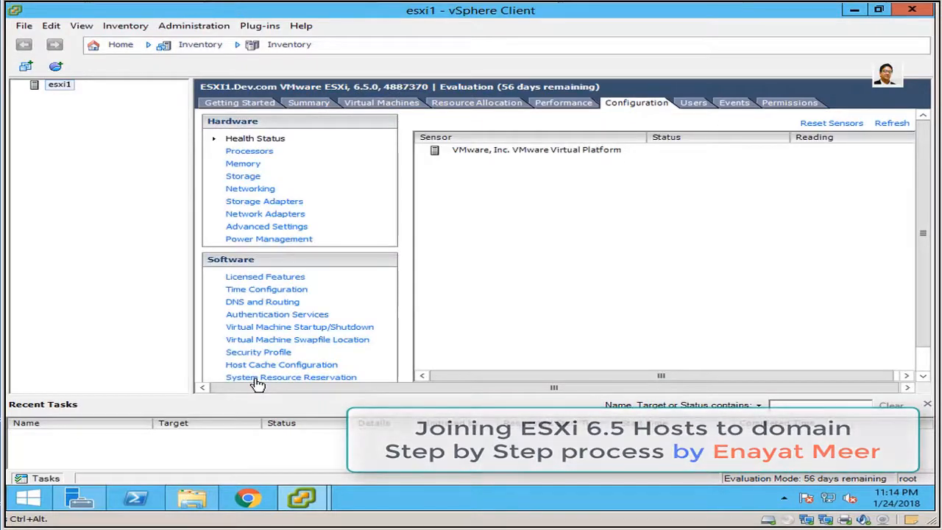
{"action": "left_click", "coordinate": [294, 316]}
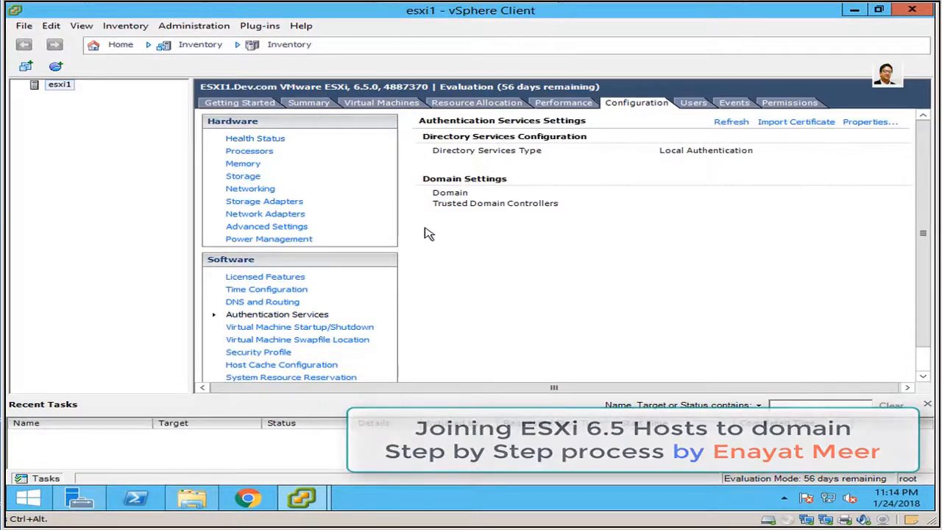
Set esxi1's directory service type to Active Directory and focus the domain field.
{"action": "left_click", "coordinate": [870, 122]}
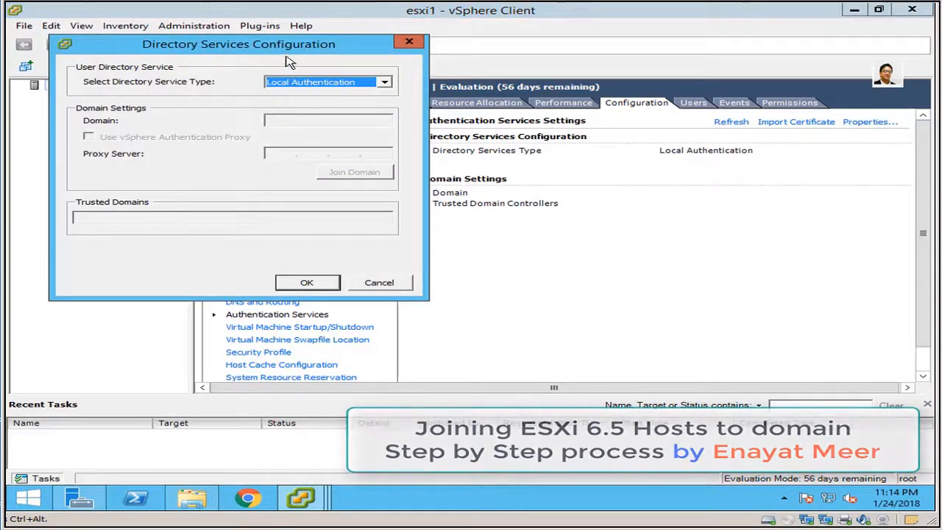
{"action": "left_click", "coordinate": [384, 84]}
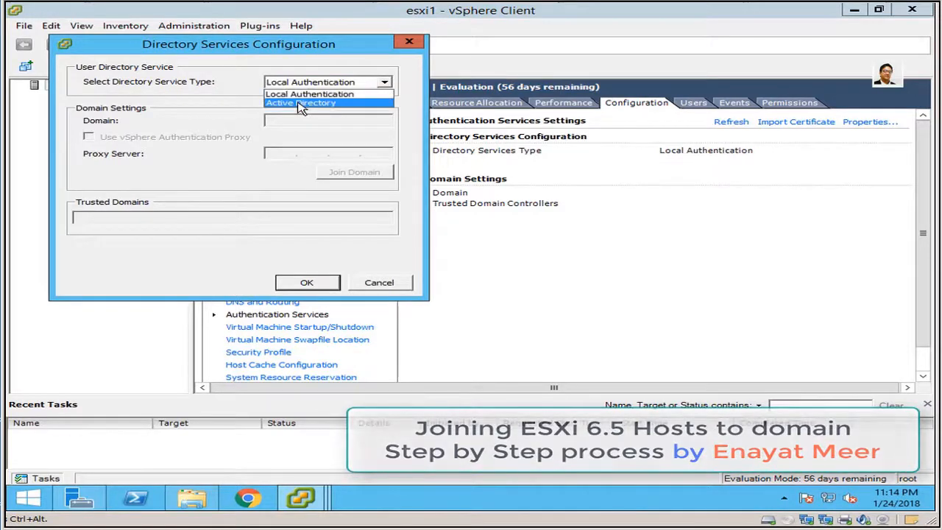
{"action": "left_click", "coordinate": [305, 99]}
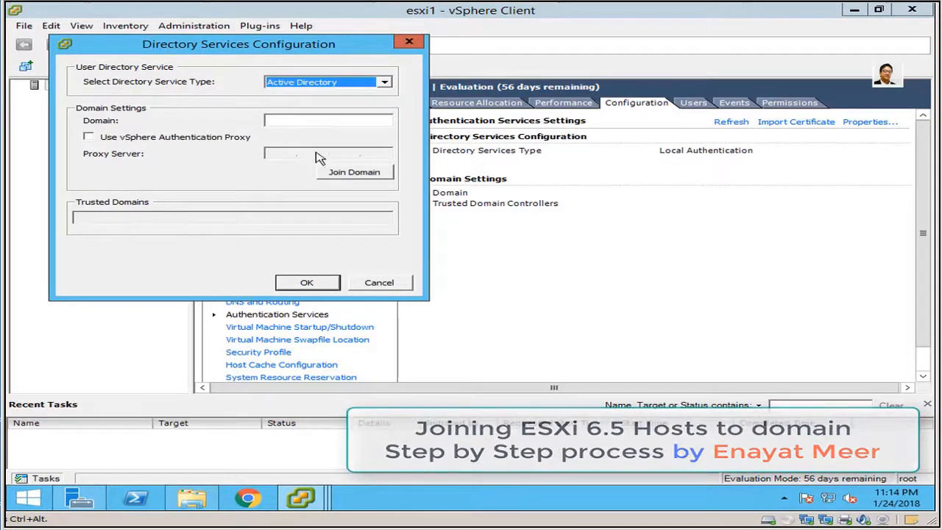
{"action": "left_click", "coordinate": [321, 122]}
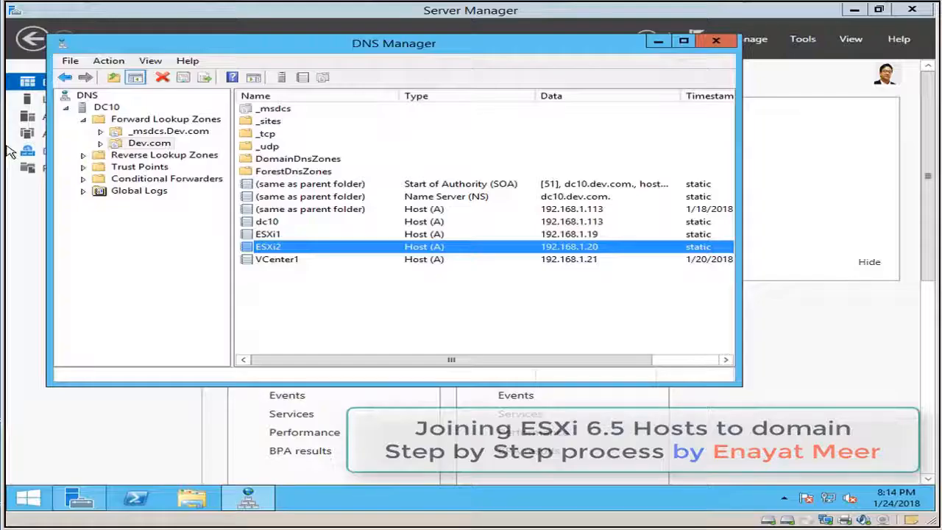
Launch Active Directory Users and Computers and show Dev.com's Computers container.
{"action": "left_click", "coordinate": [806, 40]}
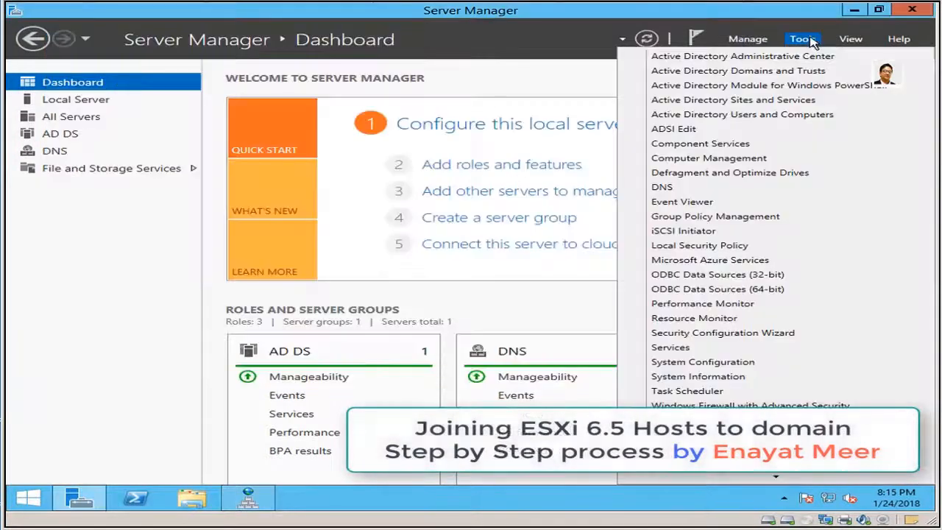
{"action": "left_click", "coordinate": [758, 115]}
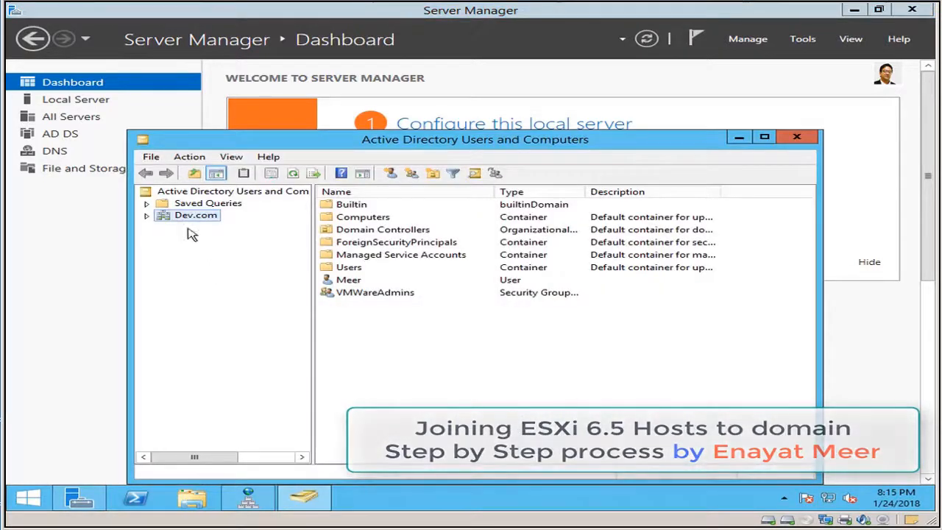
{"action": "left_click", "coordinate": [148, 216]}
{"action": "left_click", "coordinate": [213, 239]}
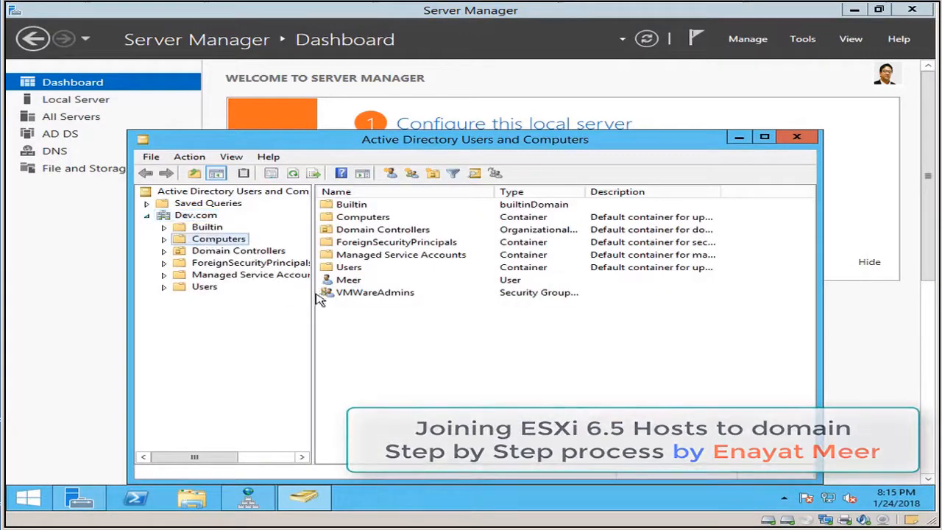
Search Dev.com for computer ESXi1, find no match, and close the search.
{"action": "right_click", "coordinate": [196, 216]}
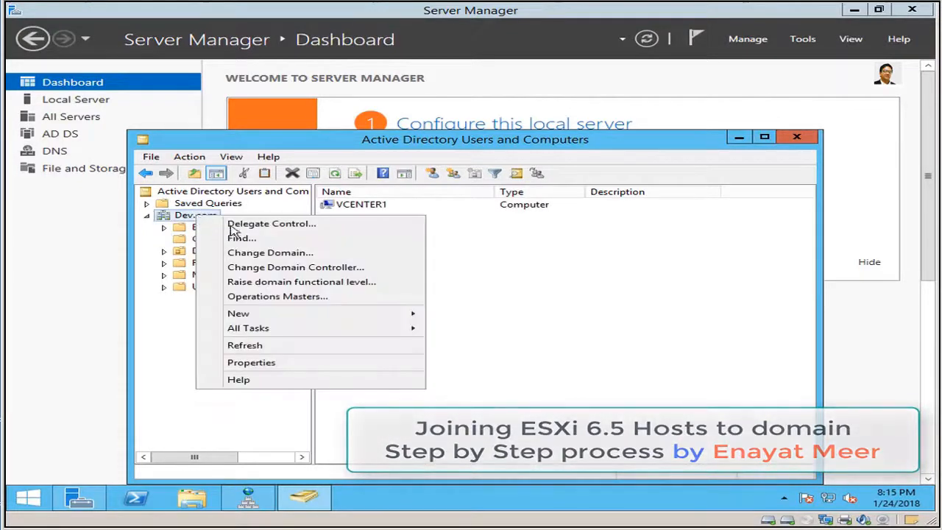
{"action": "left_click", "coordinate": [242, 238]}
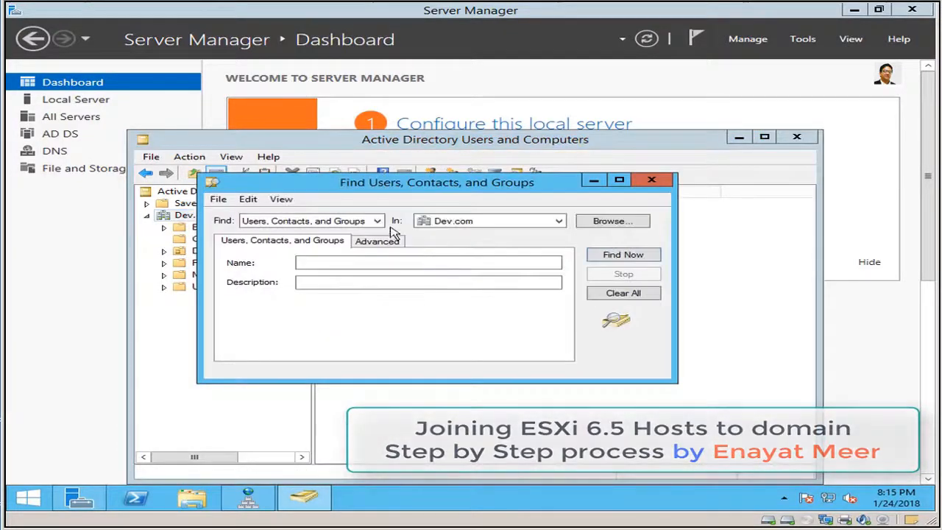
{"action": "left_click", "coordinate": [378, 221]}
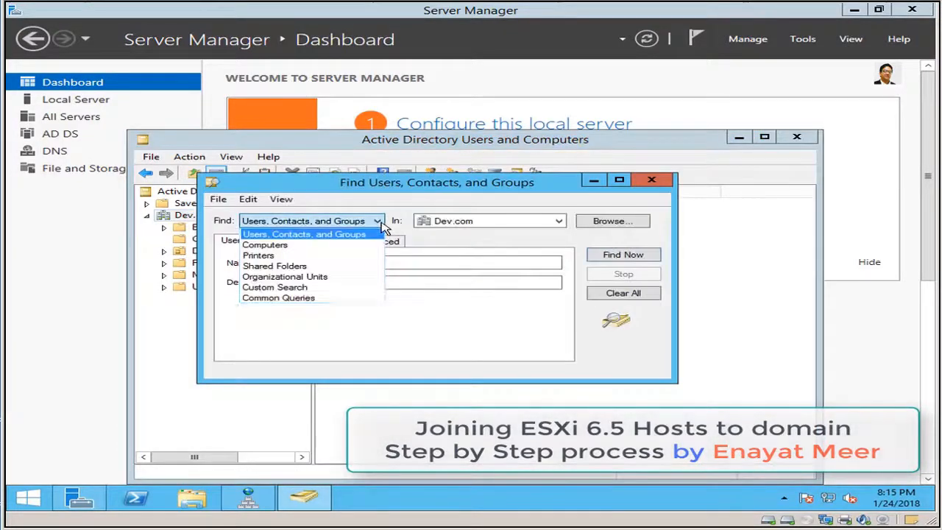
{"action": "left_click", "coordinate": [294, 246]}
{"action": "left_click", "coordinate": [409, 263]}
{"action": "type", "text": "ESXi1"}
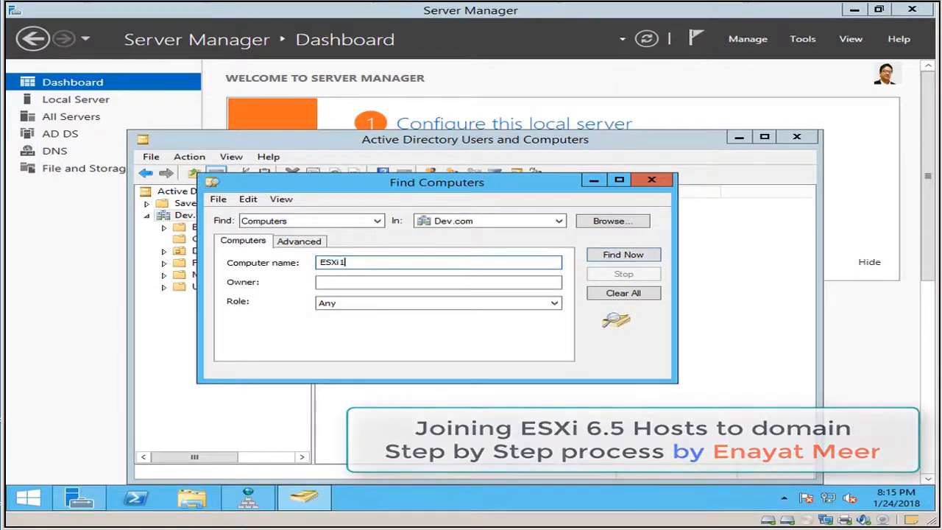
{"action": "left_click", "coordinate": [649, 257]}
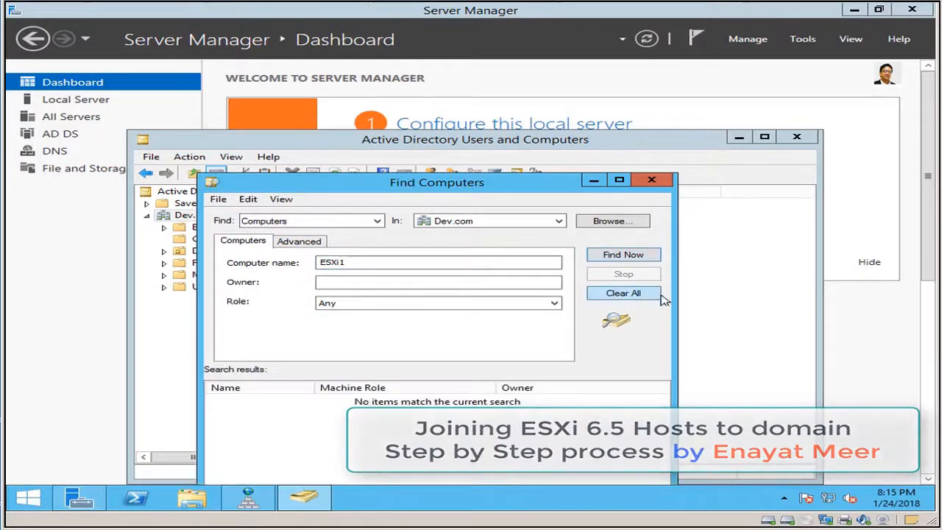
{"action": "left_click", "coordinate": [651, 181]}
{"action": "left_click", "coordinate": [365, 206]}
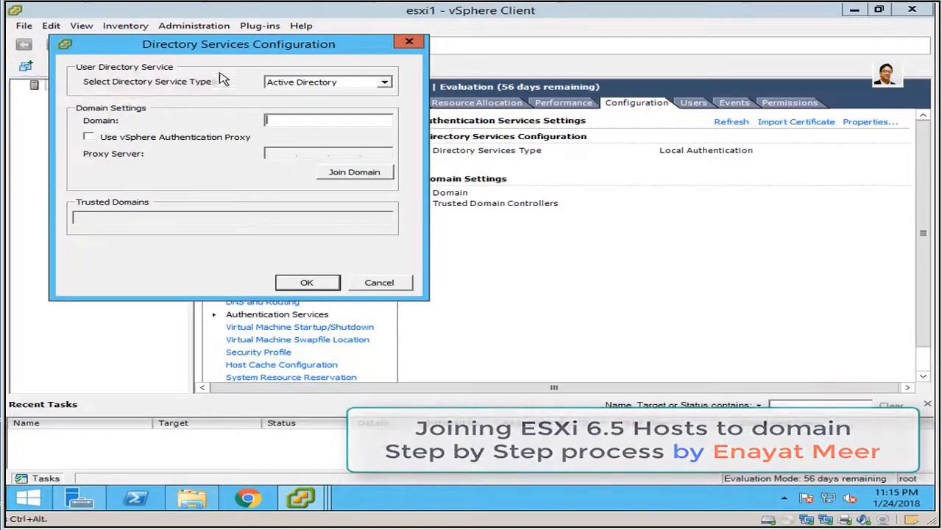
Join esxi1 to the DEV.COM domain using administrator credentials and confirm with OK.
{"action": "left_click", "coordinate": [296, 120]}
{"action": "left_click", "coordinate": [371, 177]}
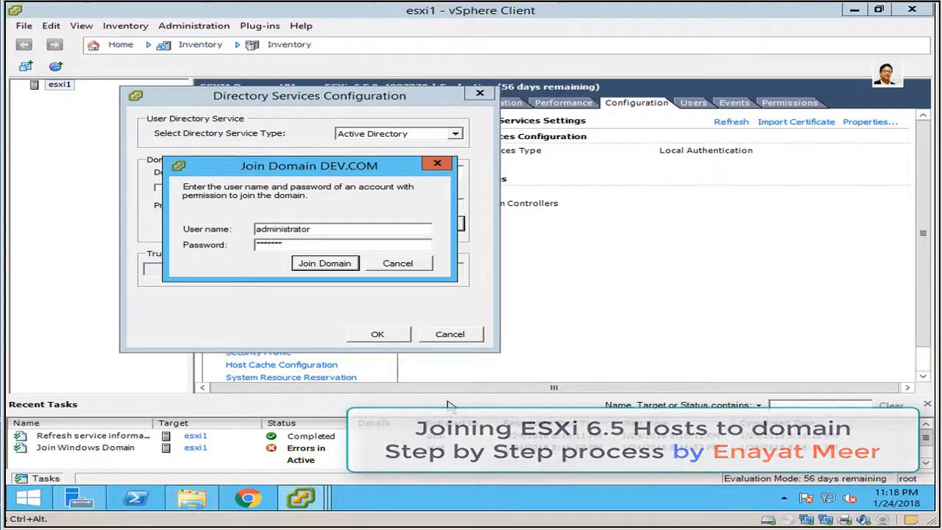
{"action": "type", "text": "*"}
{"action": "left_click", "coordinate": [327, 265]}
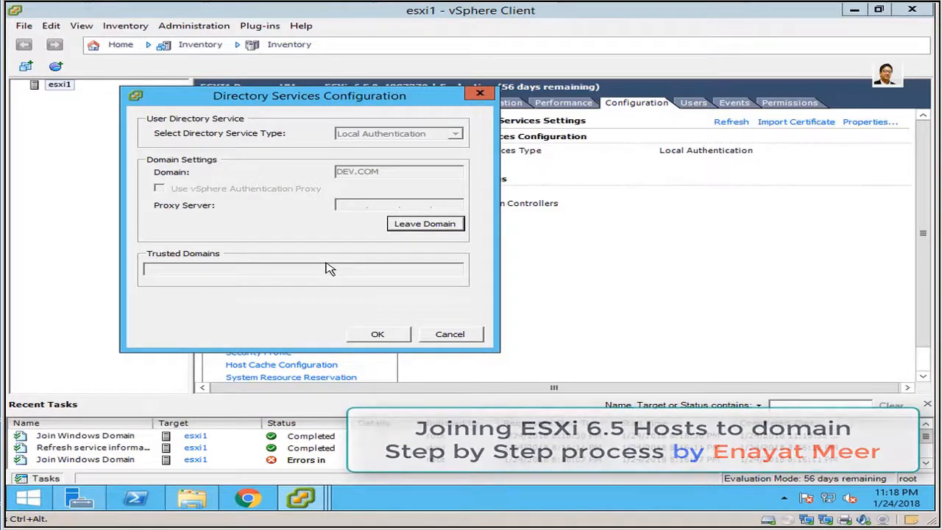
{"action": "left_click", "coordinate": [377, 335]}
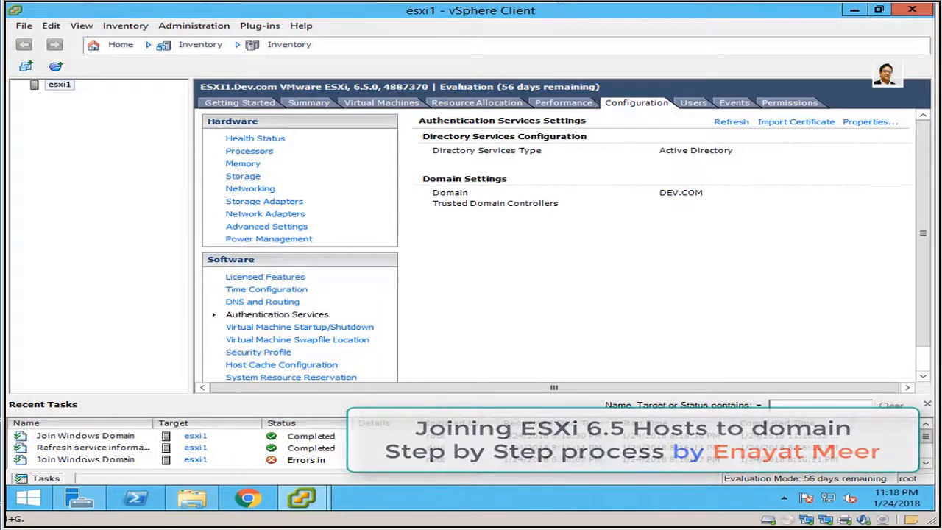
On the domain controller, refresh ADUC to confirm ESXI1 appears in Computers.
{"action": "left_click", "coordinate": [3, 81]}
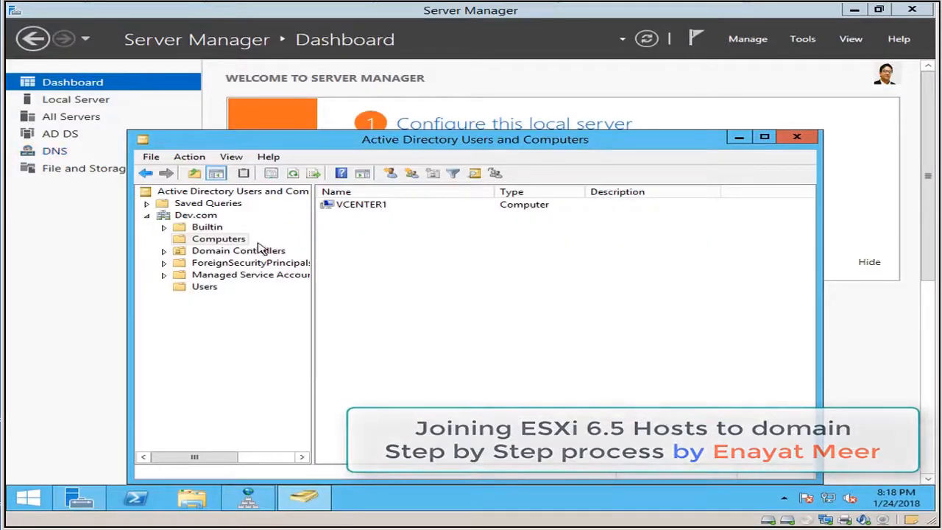
{"action": "left_click", "coordinate": [297, 180]}
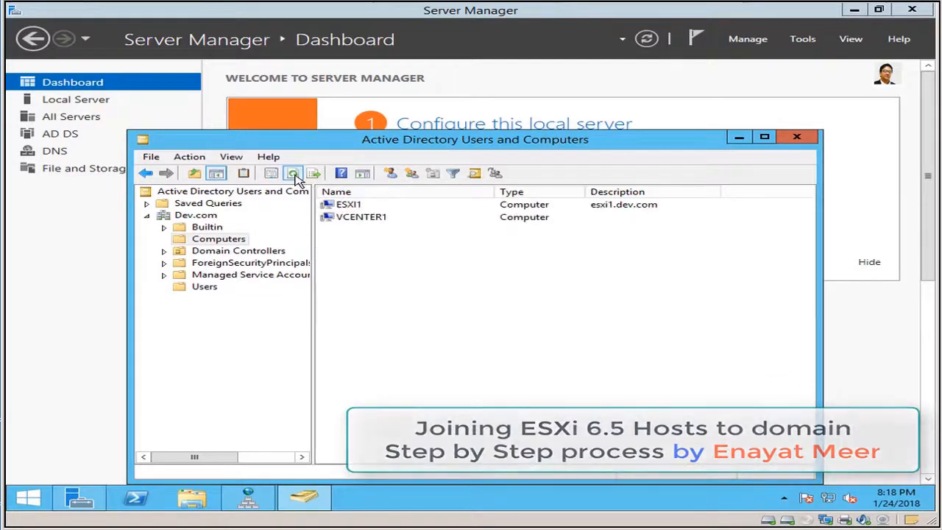
{"action": "left_click", "coordinate": [375, 218]}
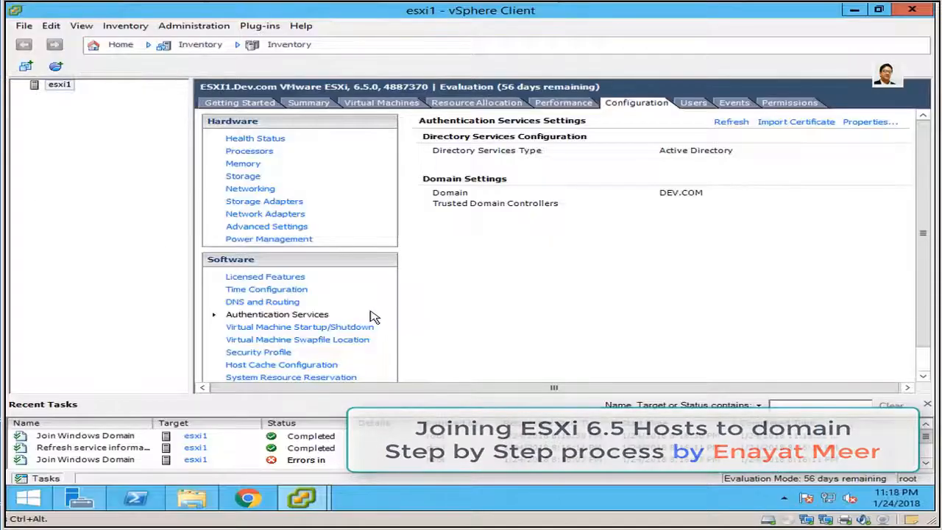
Bring up esxi2's vSphere Client and show its Authentication Services, still Local Authentication.
{"action": "mouse_move", "coordinate": [304, 496]}
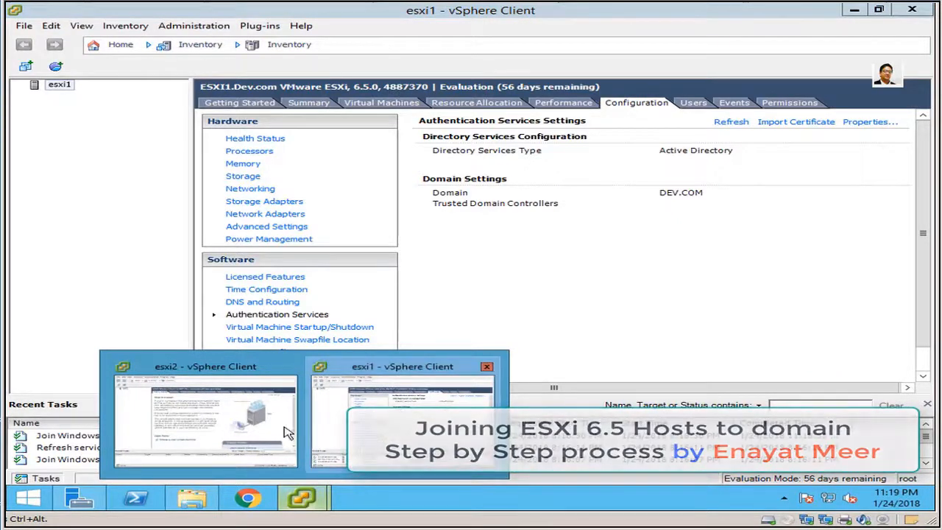
{"action": "left_click", "coordinate": [228, 425]}
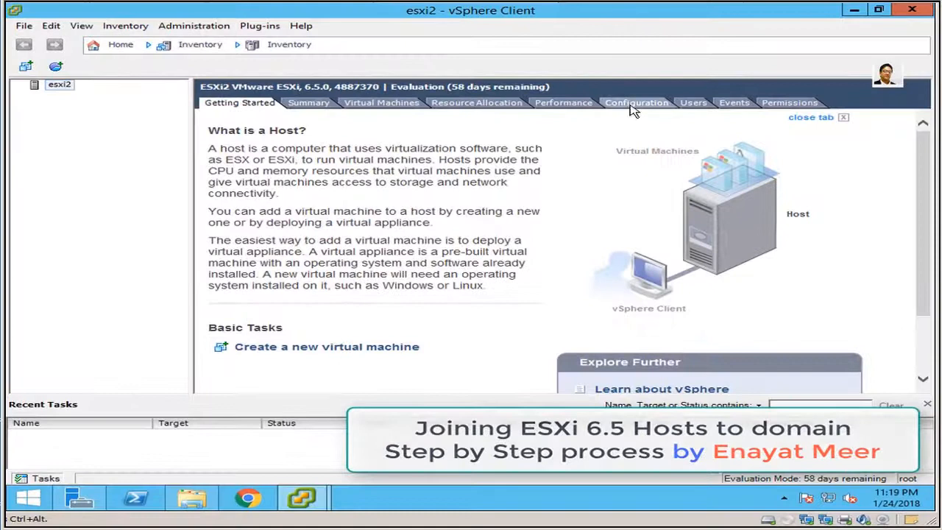
{"action": "left_click", "coordinate": [632, 107]}
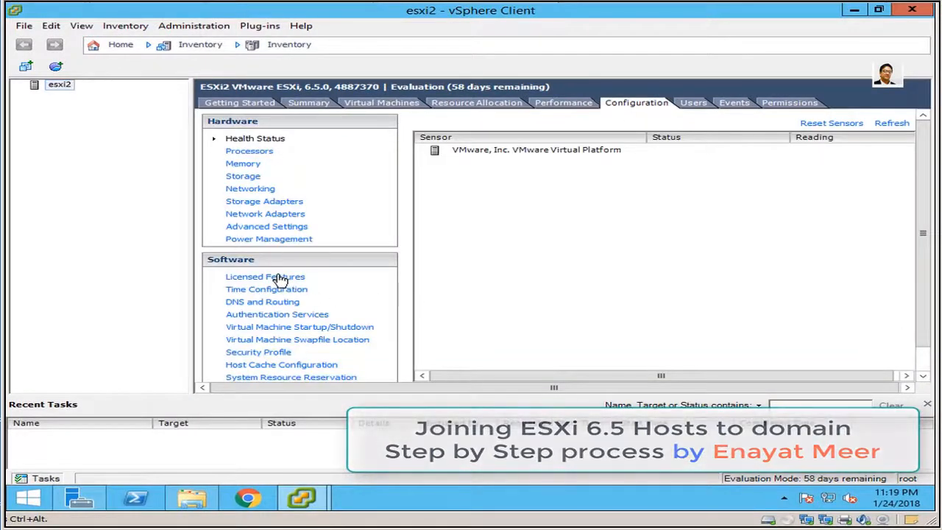
{"action": "left_click", "coordinate": [261, 316]}
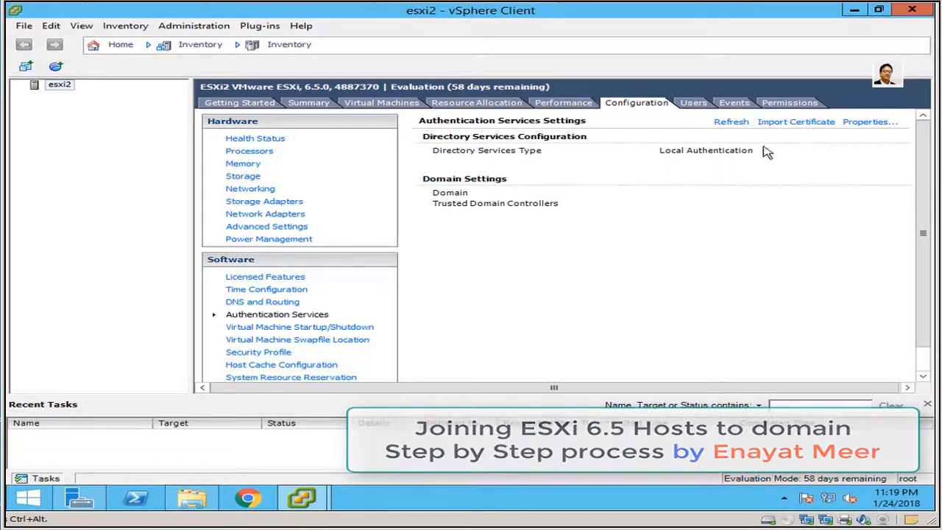
Set esxi2's directory service to Active Directory with domain Dev.com.
{"action": "left_click", "coordinate": [868, 123]}
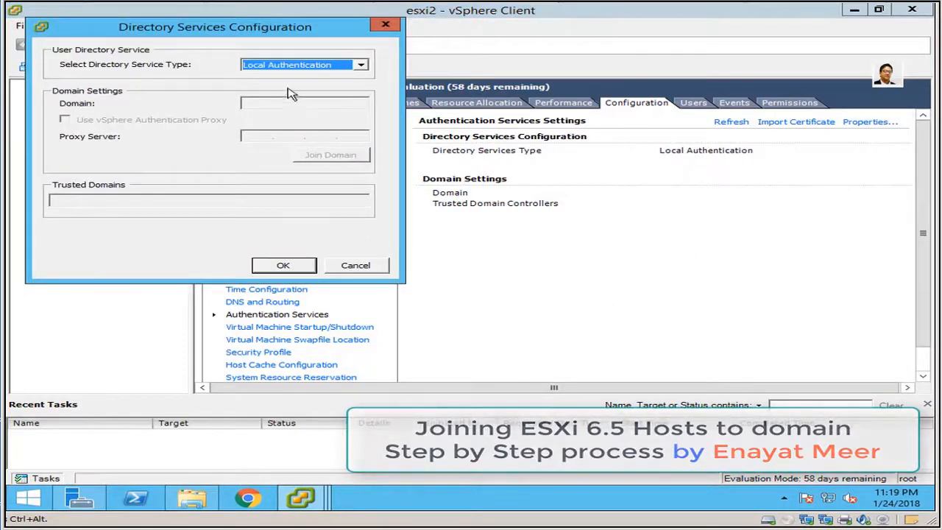
{"action": "left_click", "coordinate": [361, 65]}
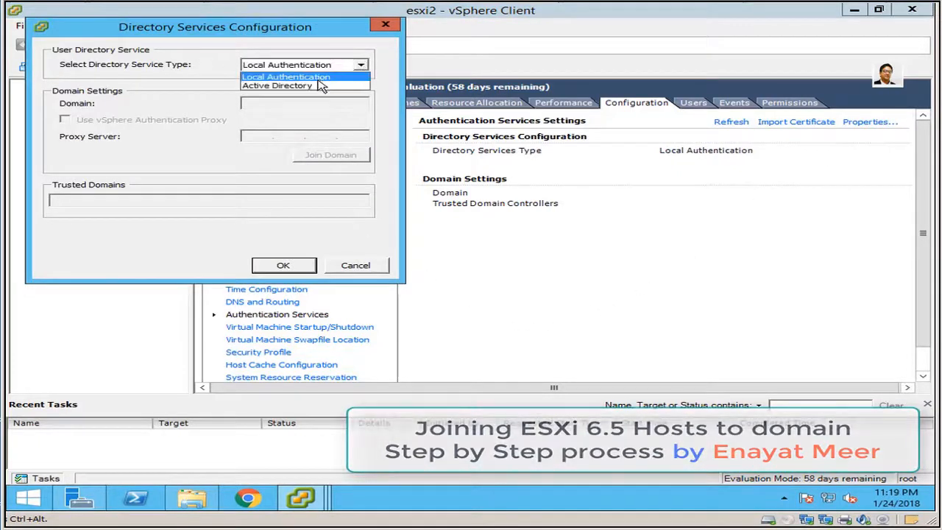
{"action": "left_click", "coordinate": [319, 85]}
{"action": "left_click", "coordinate": [310, 106]}
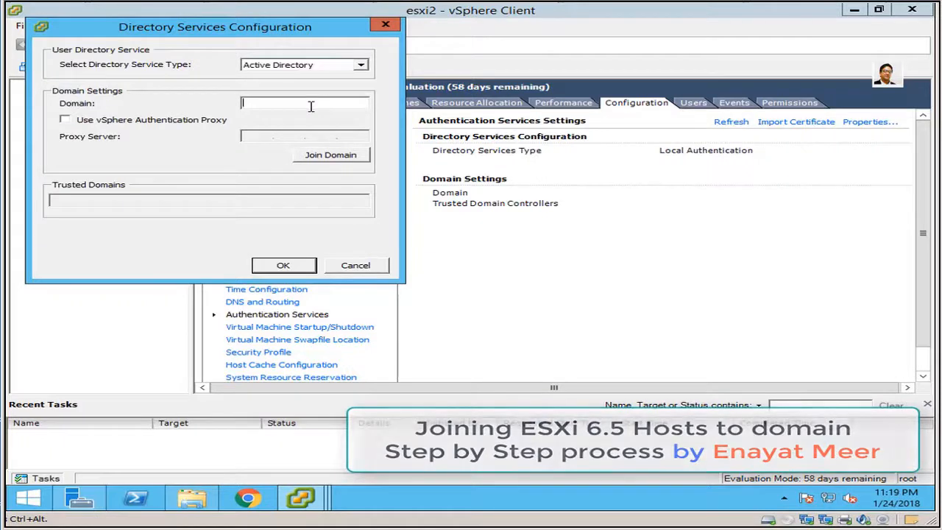
{"action": "type", "text": "Dev.com"}
Join esxi2 to the domain with the Administrator account's credentials and confirm.
{"action": "left_click", "coordinate": [328, 155]}
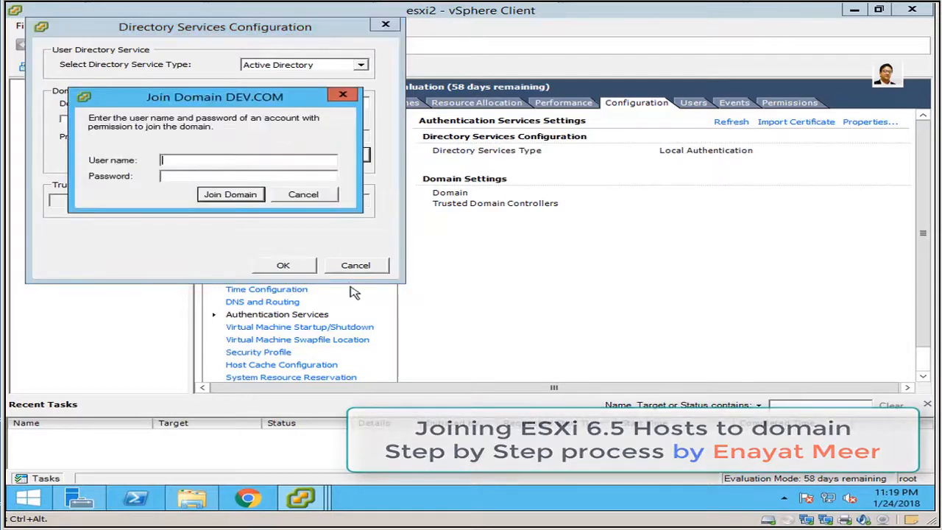
{"action": "type", "text": "Administrator"}
{"action": "key", "text": "Tab"}
{"action": "type", "text": "P@ssw0rd"}
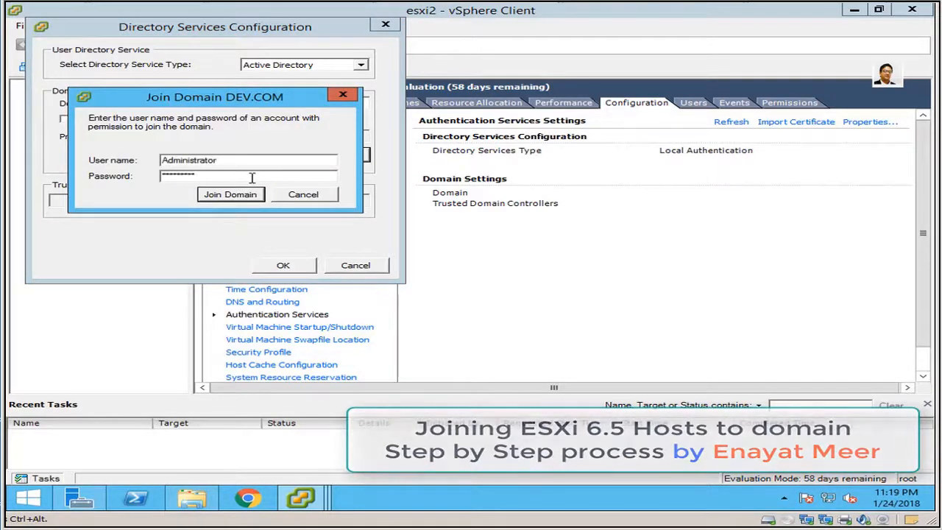
{"action": "left_click", "coordinate": [230, 195]}
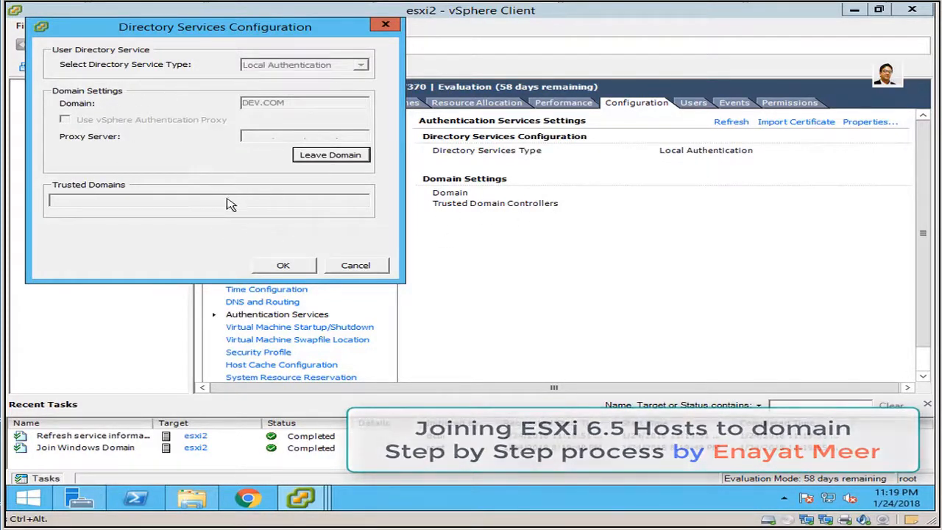
{"action": "left_click", "coordinate": [278, 266]}
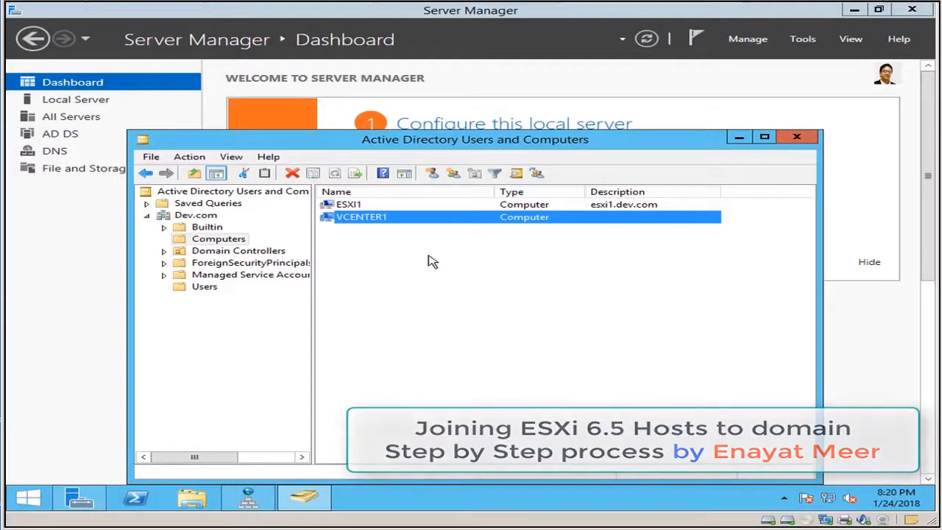
Refresh the Computers container and select the new ESXI2 (esxi2.dev.com) entry.
{"action": "left_click", "coordinate": [341, 207]}
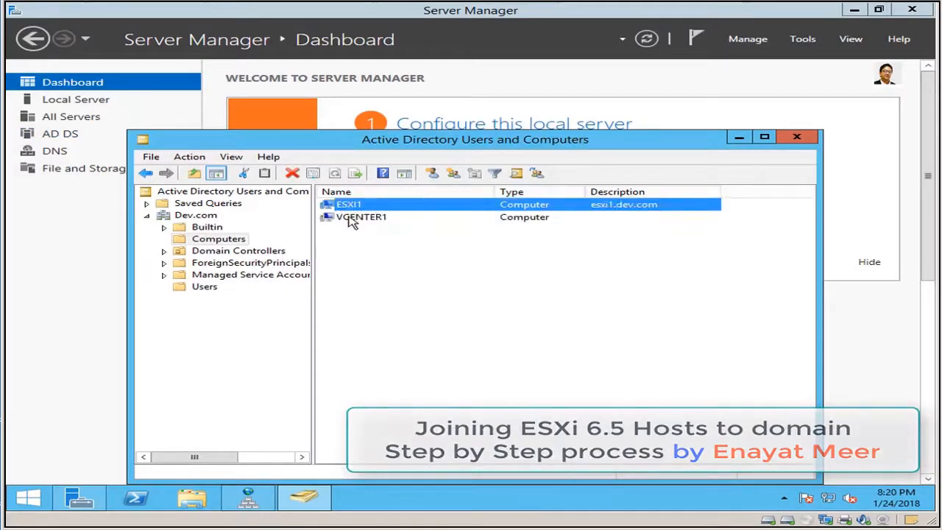
{"action": "left_click", "coordinate": [351, 223]}
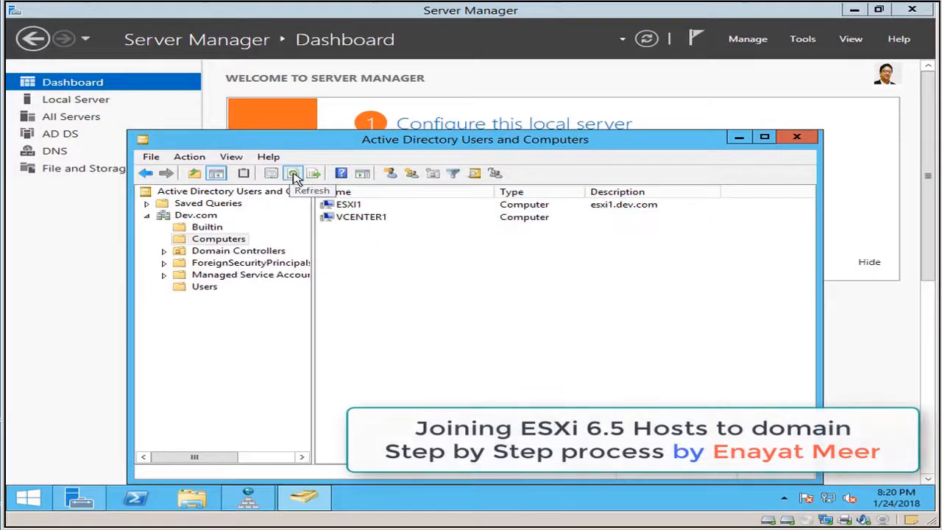
{"action": "left_click", "coordinate": [293, 175]}
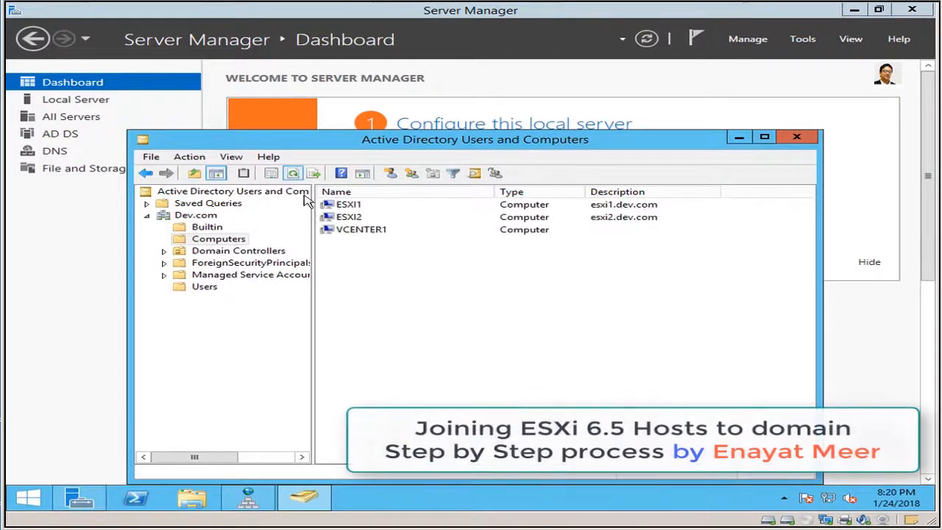
{"action": "left_click", "coordinate": [352, 209]}
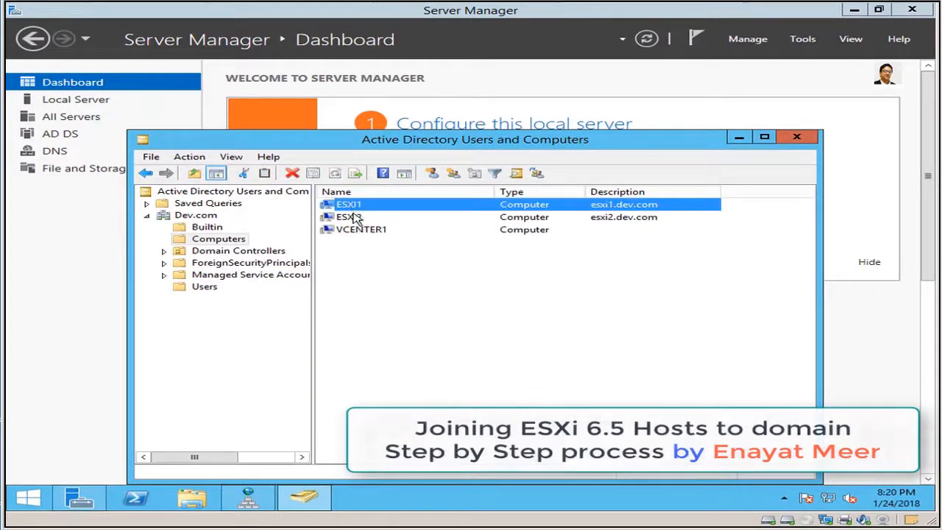
{"action": "left_click", "coordinate": [356, 217]}
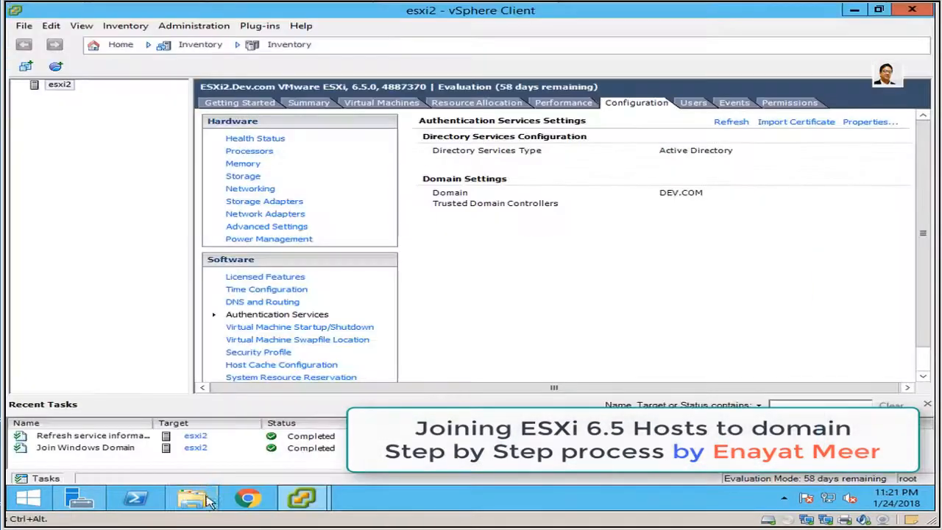
Launch a new vSphere Client login from the Desktop folder, then close it without logging in.
{"action": "left_click", "coordinate": [208, 501]}
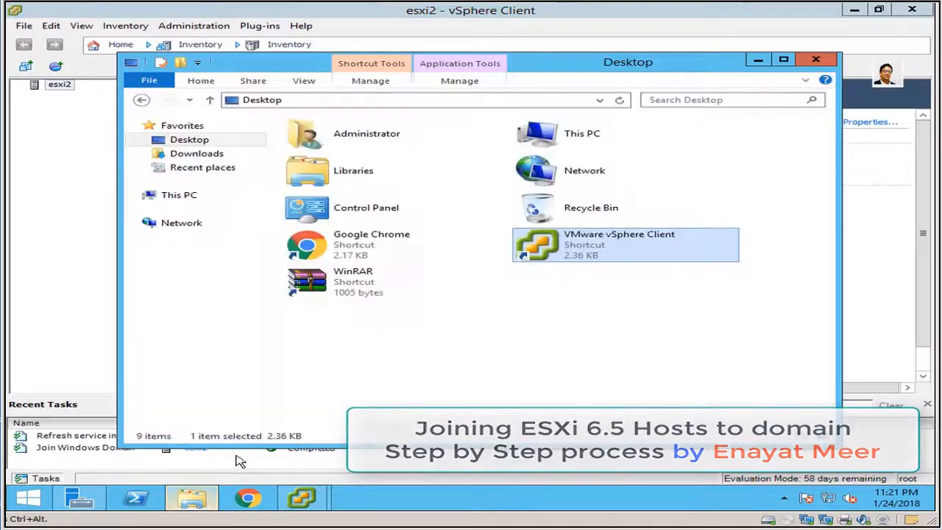
{"action": "double_click", "coordinate": [587, 264]}
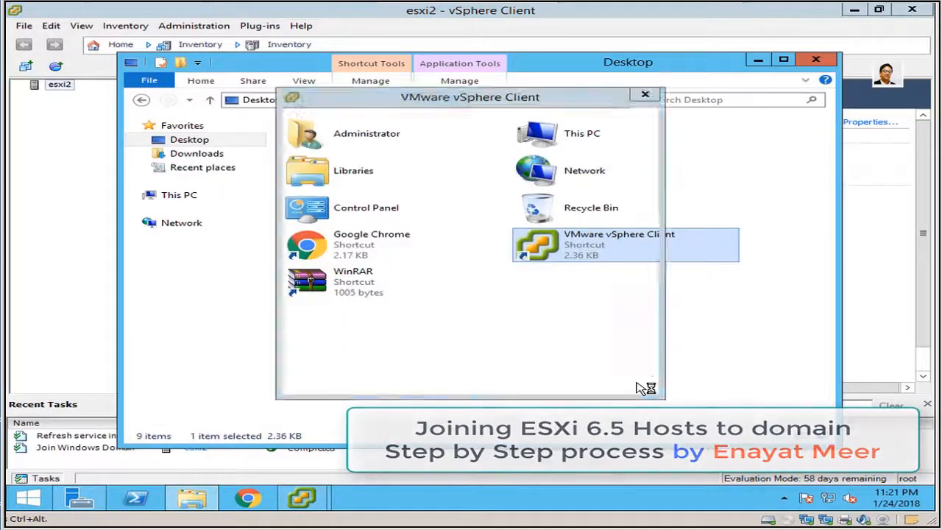
{"action": "left_click", "coordinate": [467, 315]}
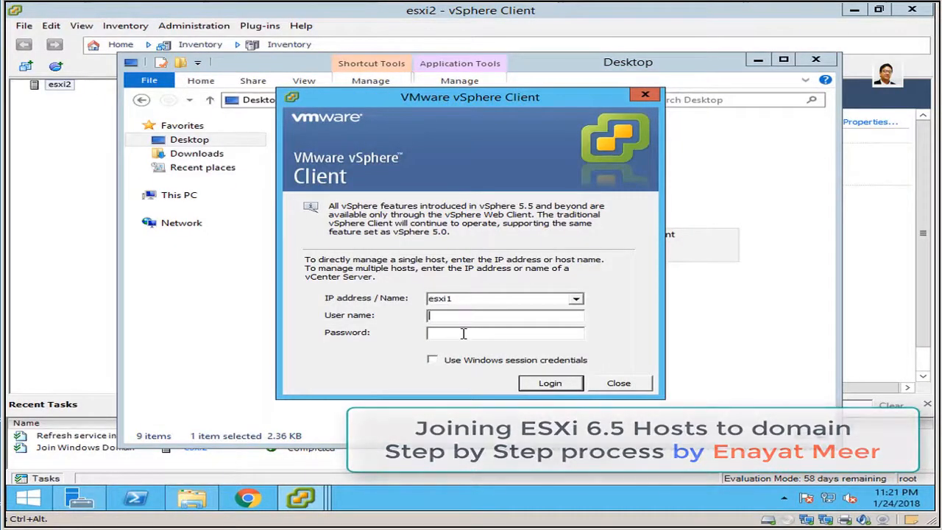
{"action": "left_click", "coordinate": [464, 333]}
{"action": "left_click", "coordinate": [607, 384]}
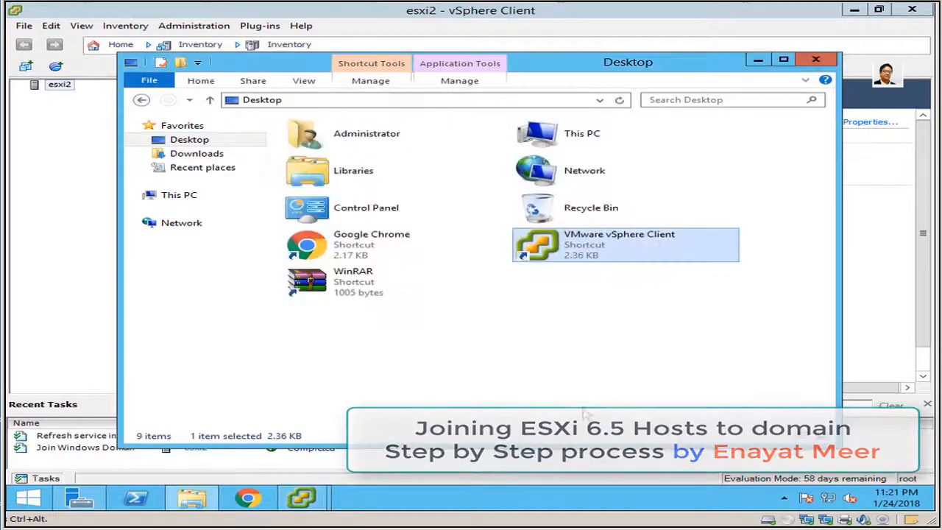
Bring the esxi1 and then the esxi2 vSphere Client windows forward from the taskbar.
{"action": "left_click", "coordinate": [309, 502]}
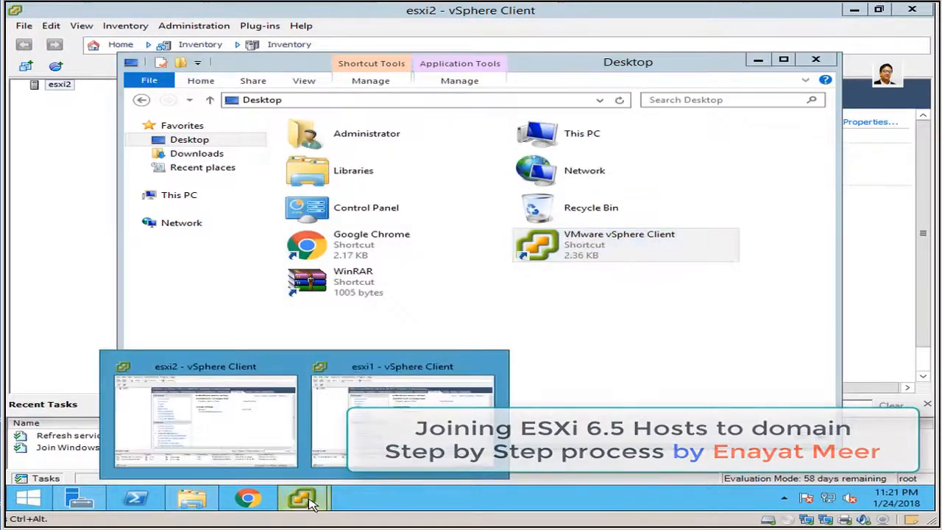
{"action": "left_click", "coordinate": [403, 419]}
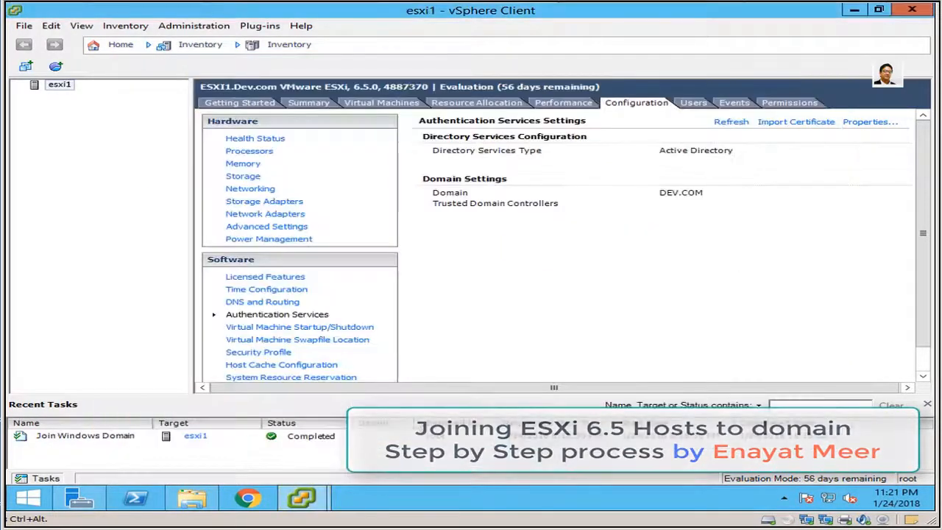
{"action": "left_click", "coordinate": [302, 499]}
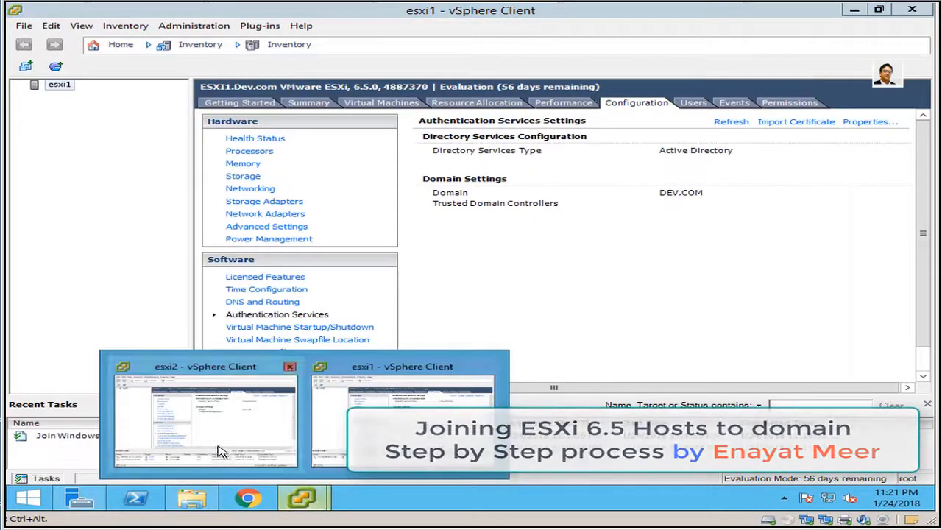
{"action": "left_click", "coordinate": [221, 451]}
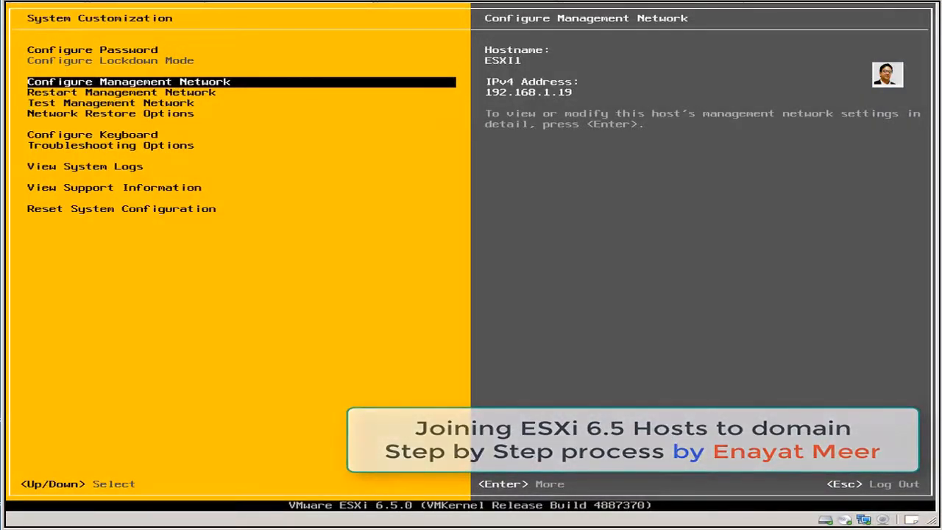
Return to ESXI1's main console screen, authenticate as root, and restart the host.
{"action": "key", "text": "Escape"}
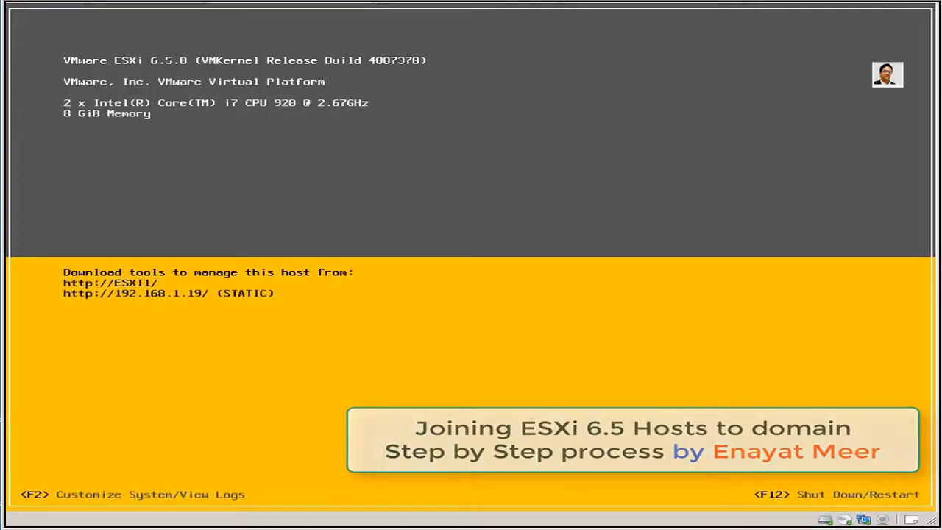
{"action": "key", "text": "F2"}
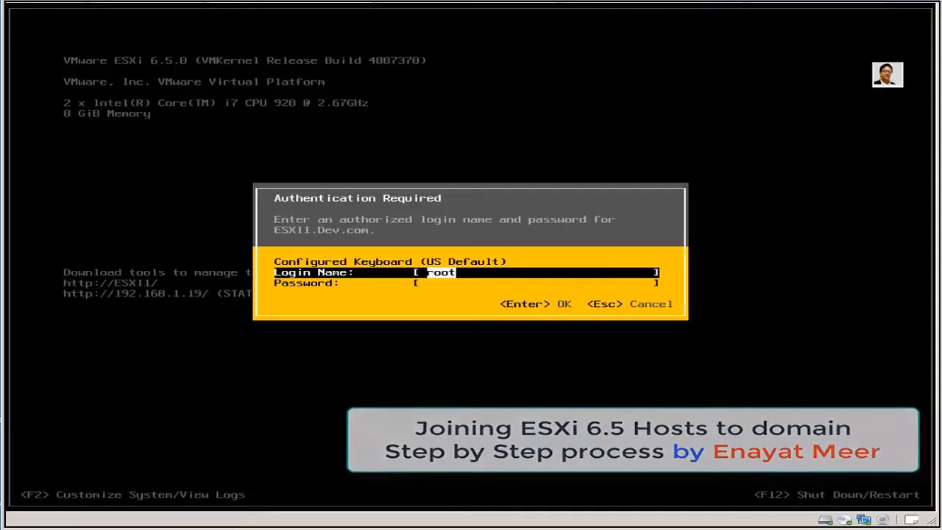
{"action": "key", "text": "Tab"}
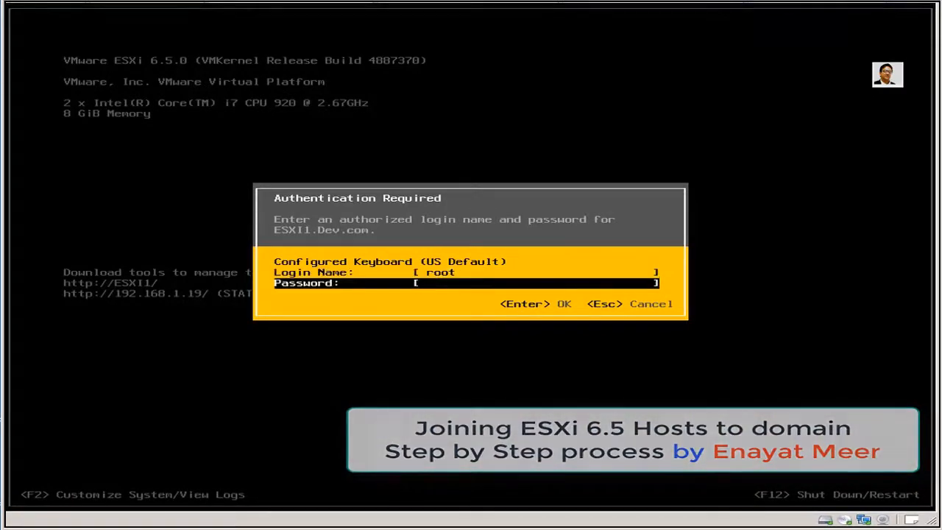
{"action": "type", "text": "**********"}
{"action": "key", "text": "Return"}
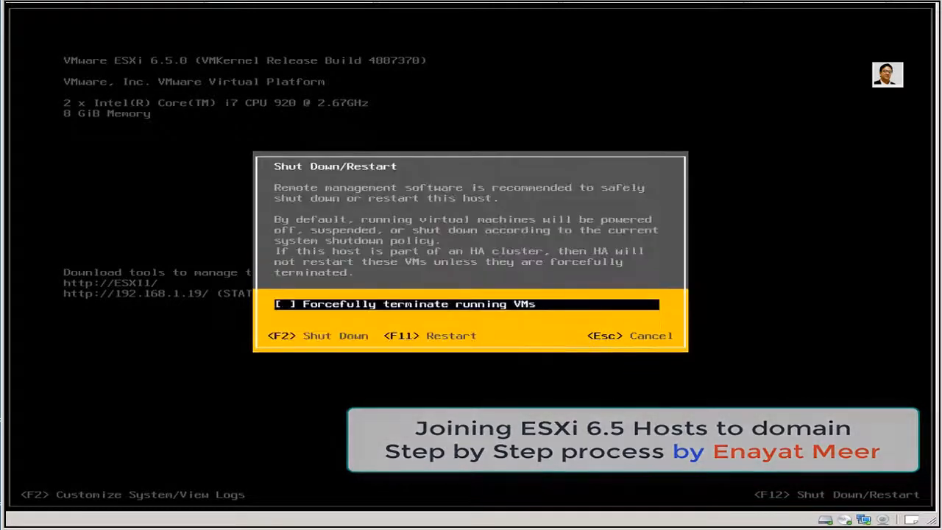
{"action": "key", "text": "F11"}
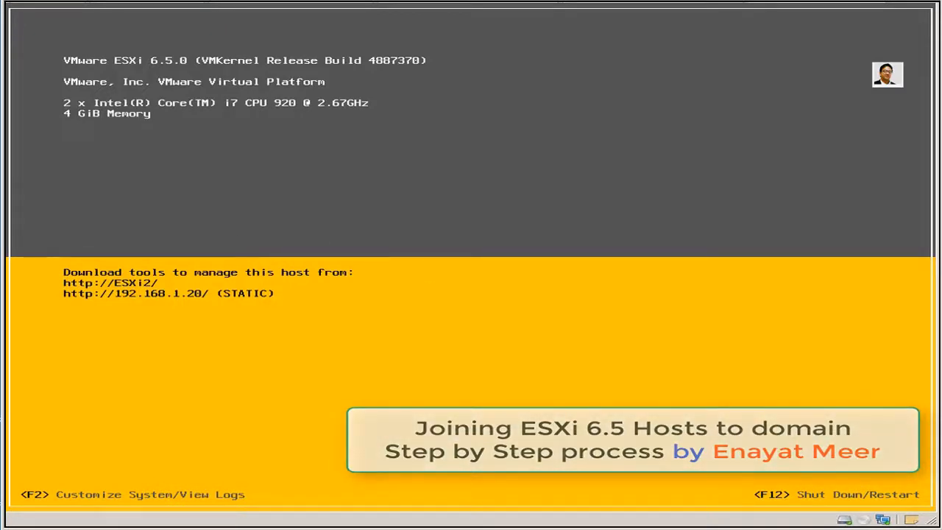
Authenticate as root on ESXI2's console and restart that host too.
{"action": "key", "text": "F2"}
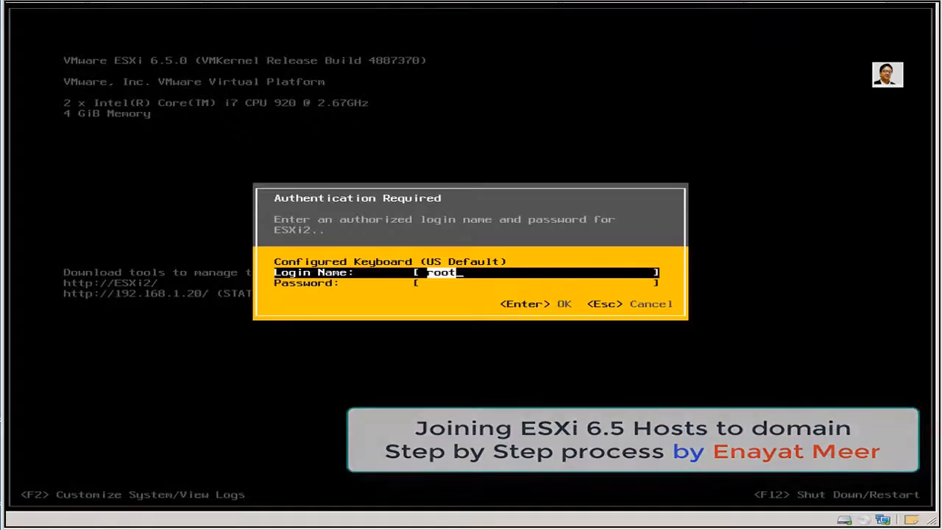
{"action": "key", "text": "Tab"}
{"action": "type", "text": "**********"}
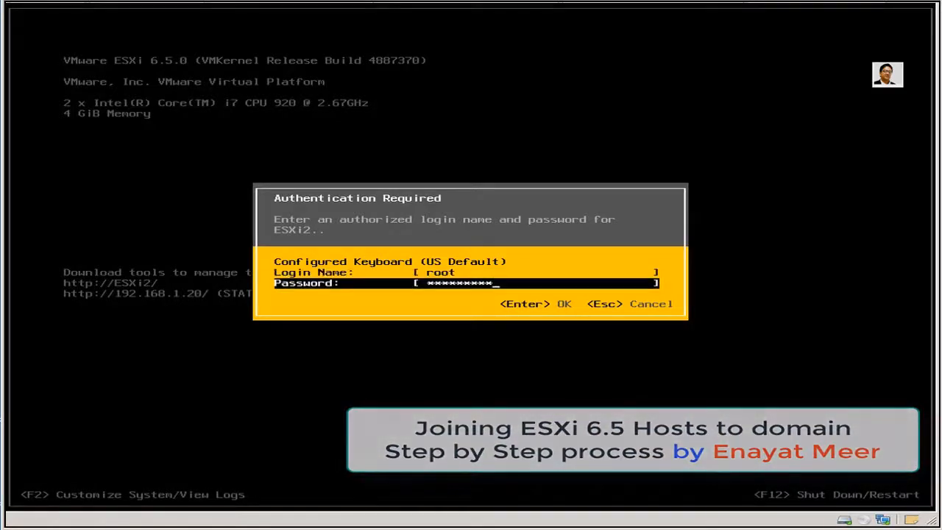
{"action": "key", "text": "Return"}
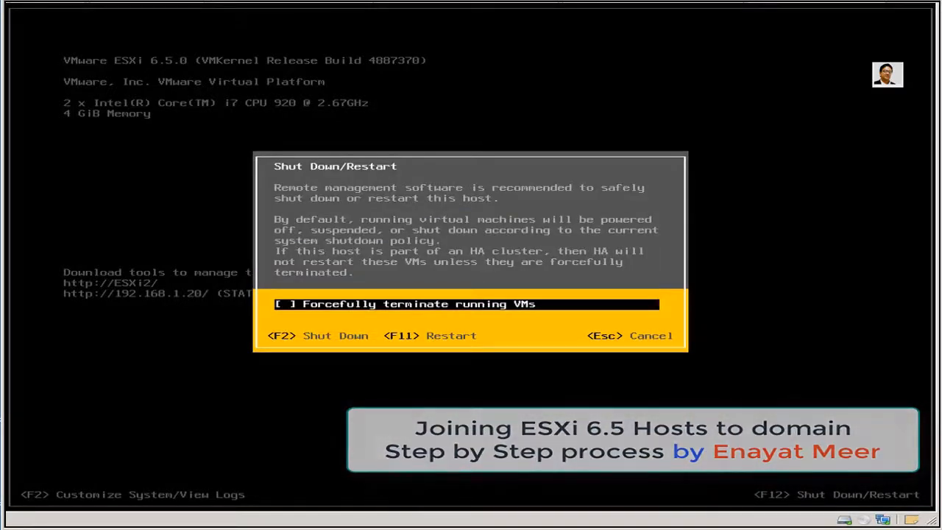
{"action": "key", "text": "F11"}
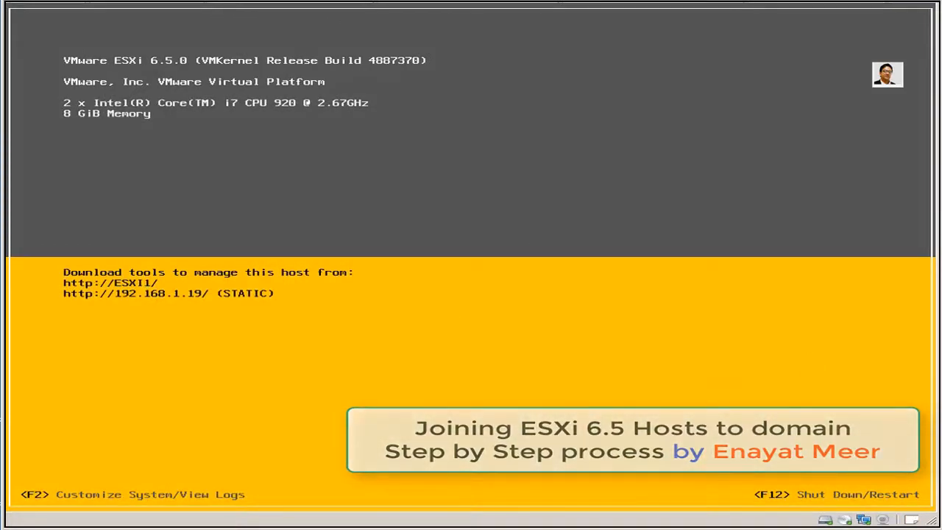
Log in to ESXI1's System Customization as root.
{"action": "key", "text": "F2"}
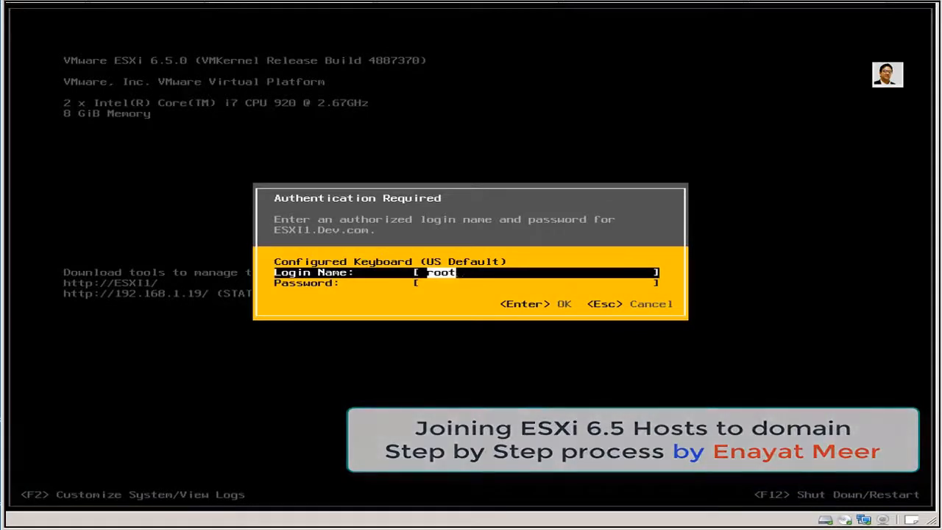
{"action": "key", "text": "Tab"}
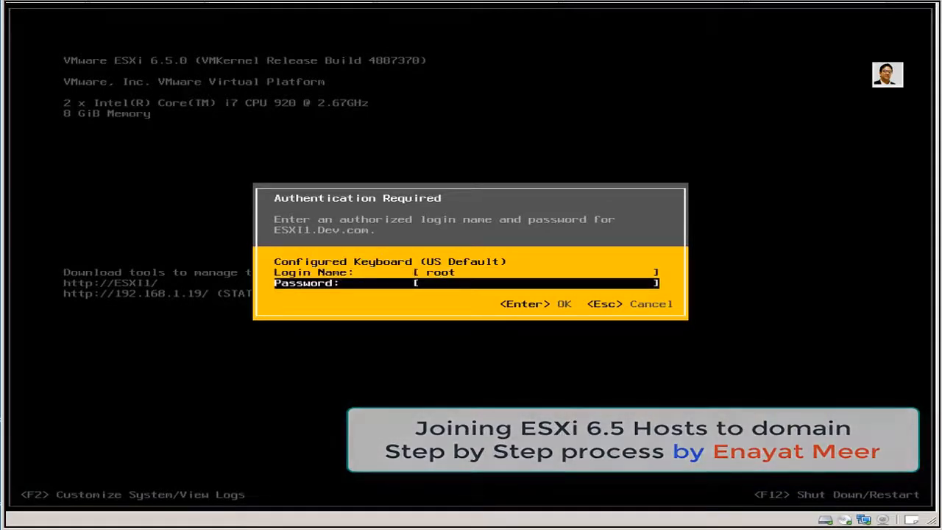
{"action": "type", "text": "********"}
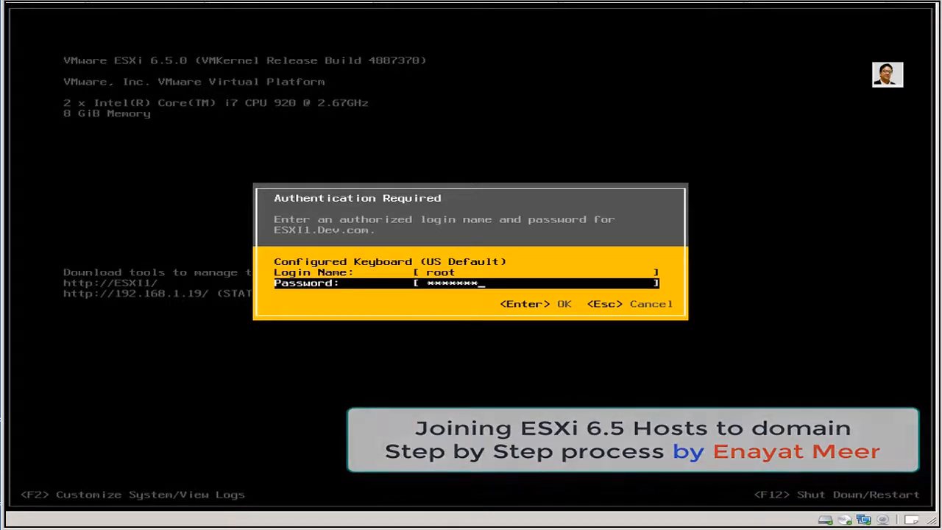
{"action": "type", "text": "**"}
{"action": "key", "text": "Return"}
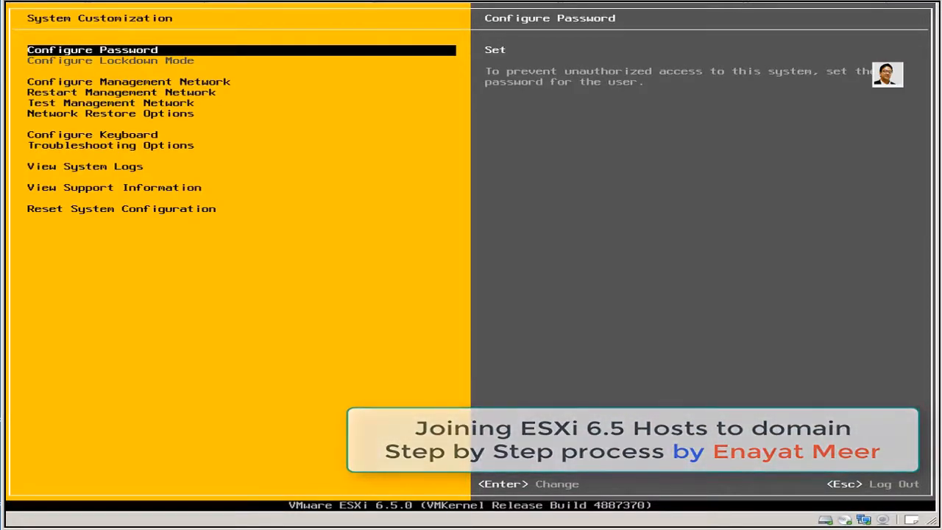
Open ESXI1's management network settings to check DNS 192.168.1.113 and hostname ESXI1.
{"action": "key", "text": "Down"}
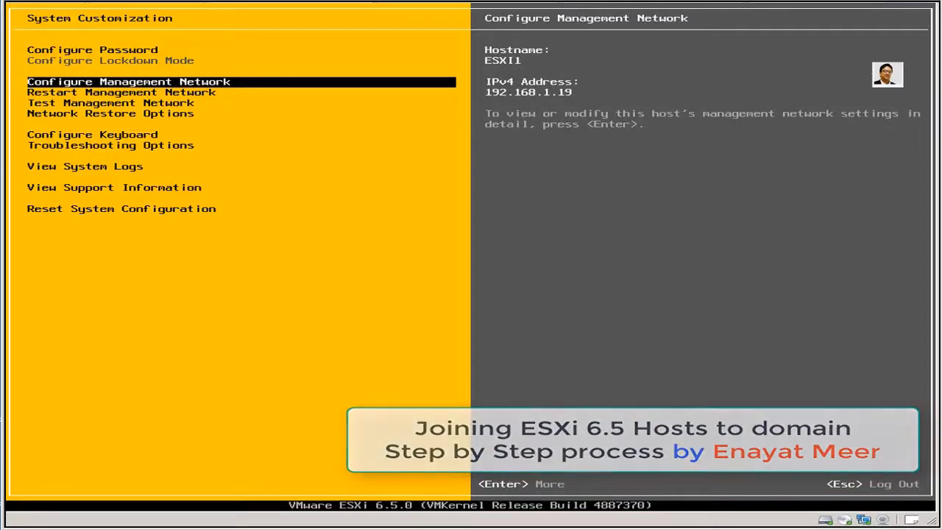
{"action": "key", "text": "Return"}
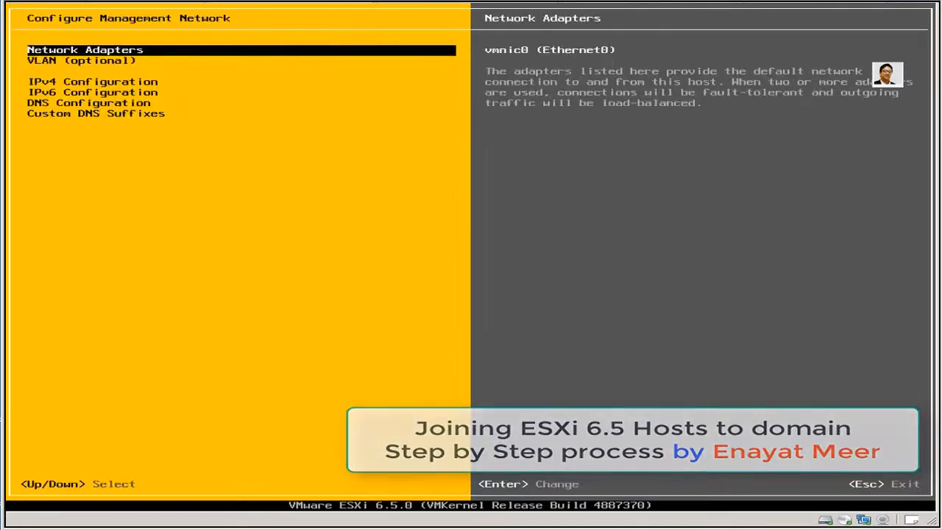
{"action": "key", "text": "Down"}
{"action": "key", "text": "Down"}
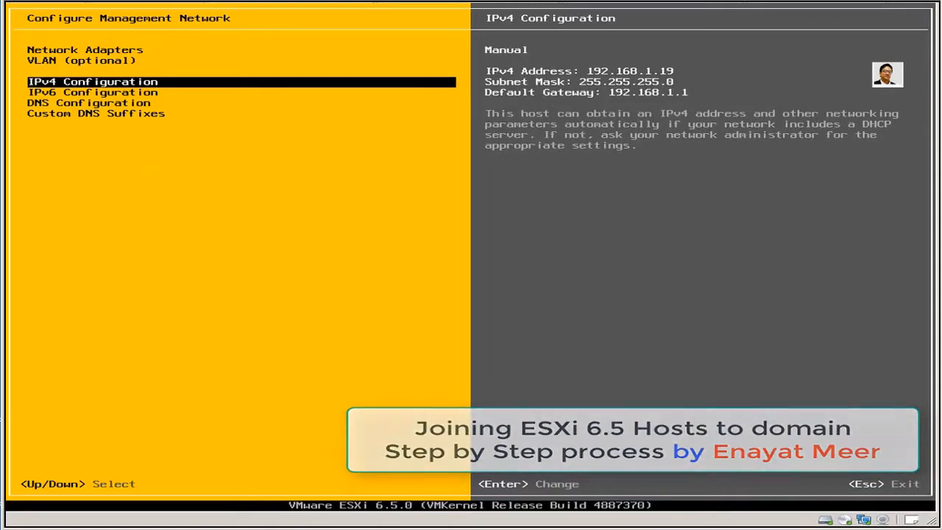
{"action": "key", "text": "Down"}
{"action": "key", "text": "Down"}
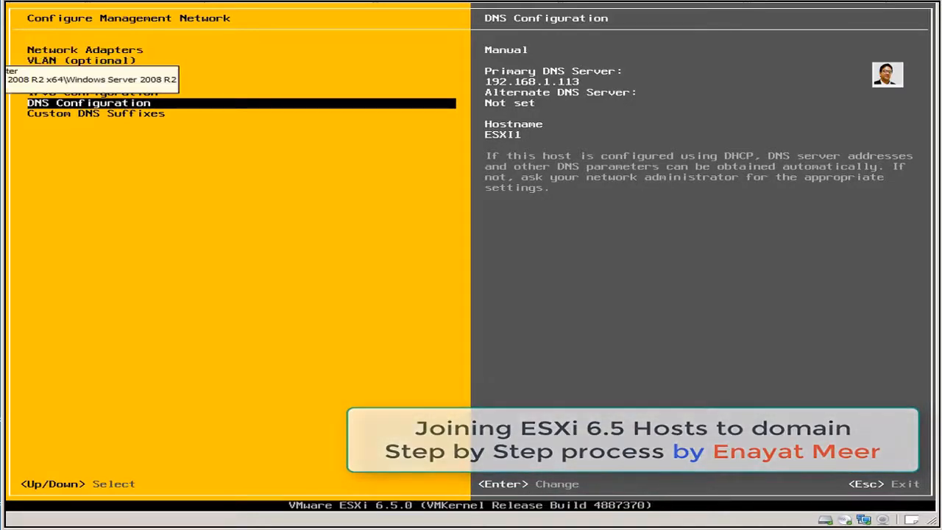
{"action": "left_click", "coordinate": [3, 59]}
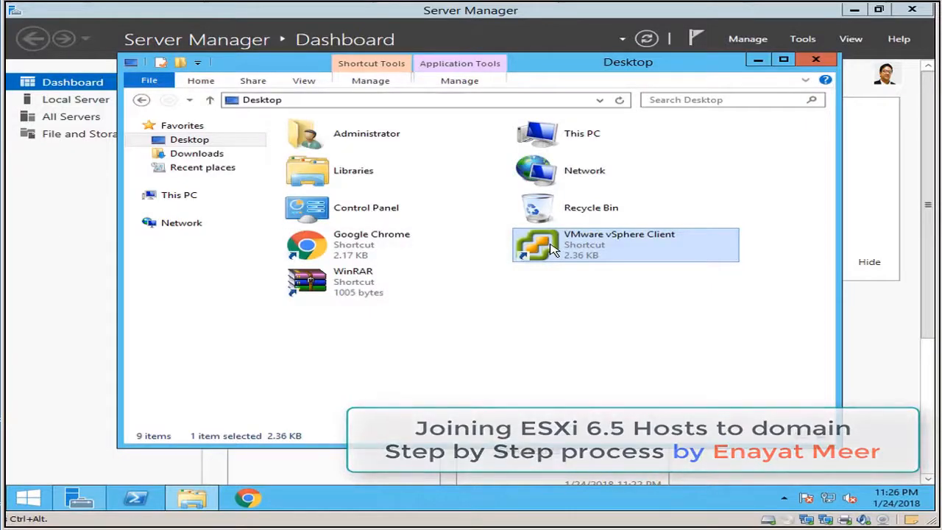
Check VCenter1's Dev.com membership in Server Manager, then log in to esxi1 as root.
{"action": "left_click", "coordinate": [90, 181]}
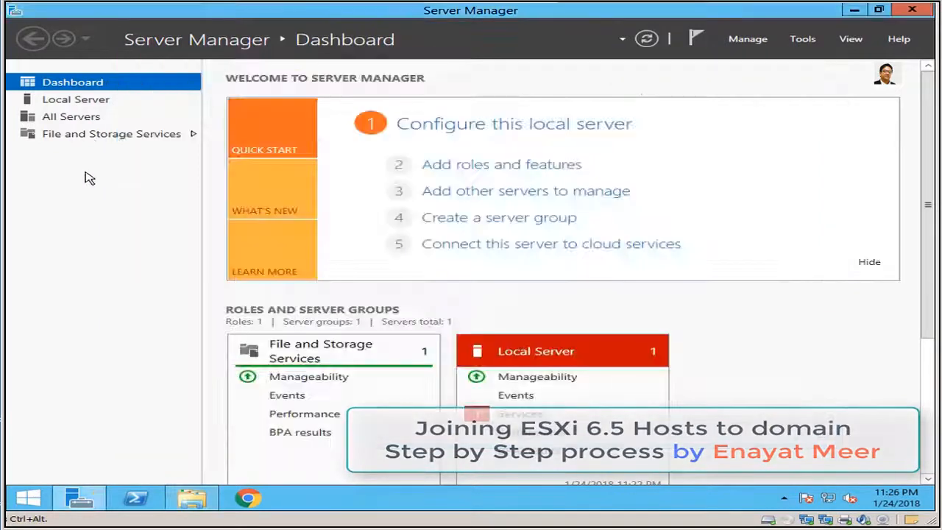
{"action": "left_click", "coordinate": [99, 100]}
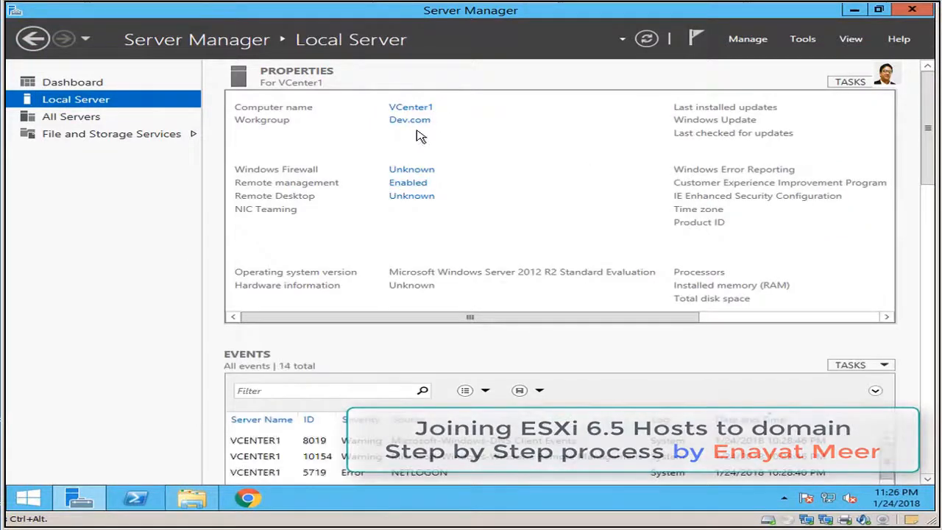
{"action": "left_click", "coordinate": [192, 499]}
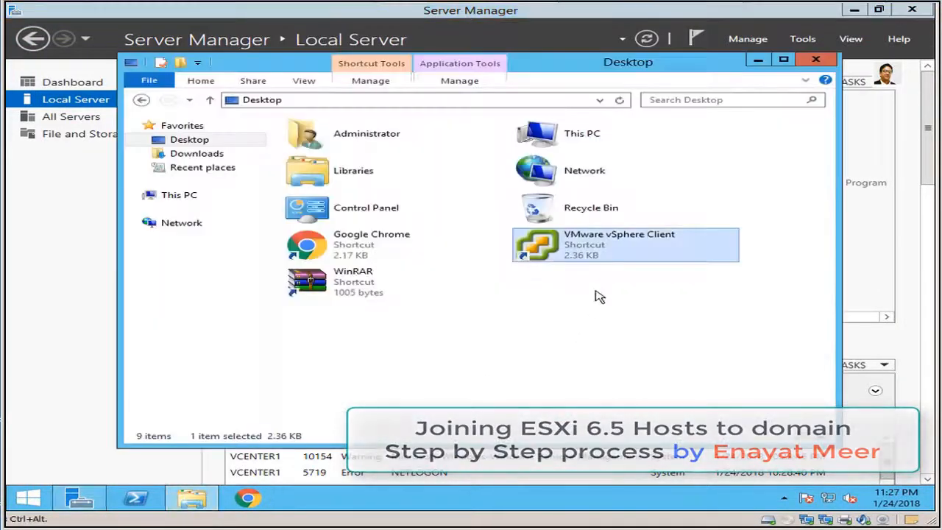
{"action": "double_click", "coordinate": [596, 252]}
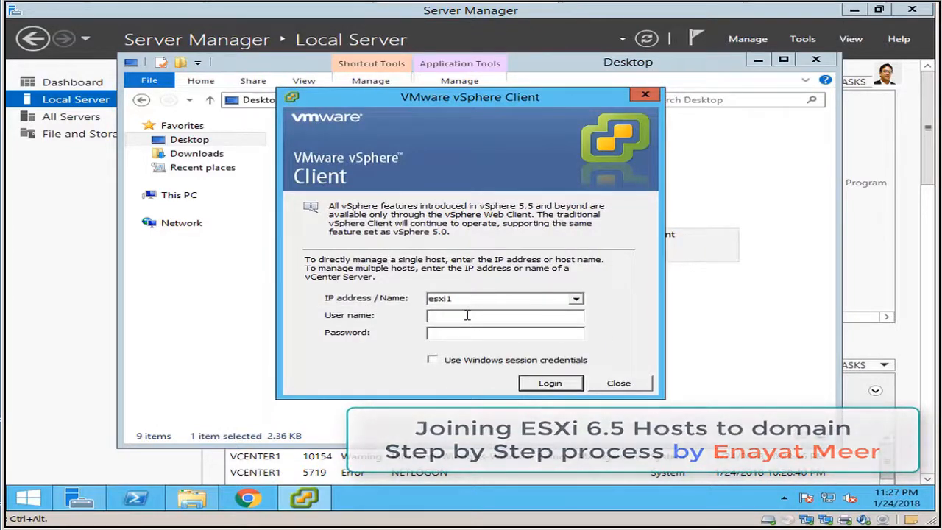
{"action": "type", "text": "root"}
{"action": "key", "text": "Tab"}
{"action": "type", "text": "**********"}
{"action": "left_click", "coordinate": [568, 384]}
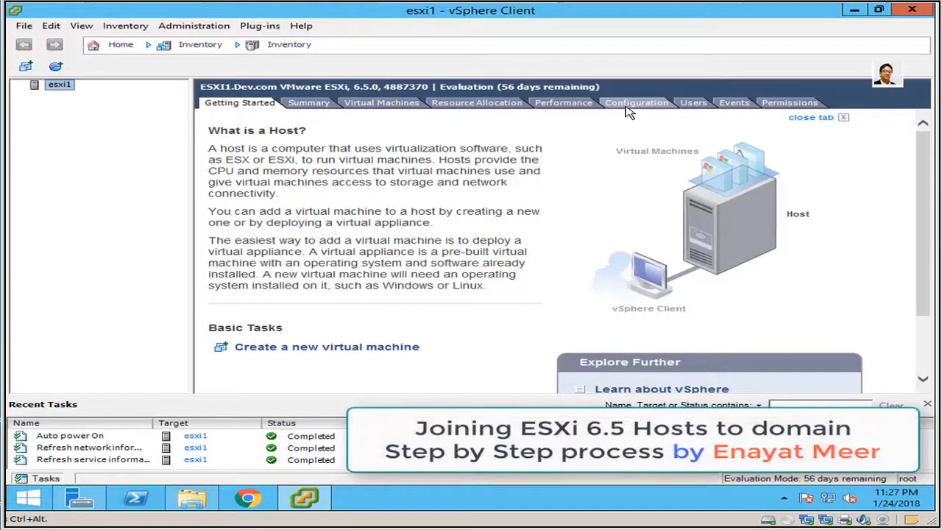
Show esxi1's Authentication Services under Configuration, confirming Active Directory on DEV.COM.
{"action": "left_click", "coordinate": [628, 107]}
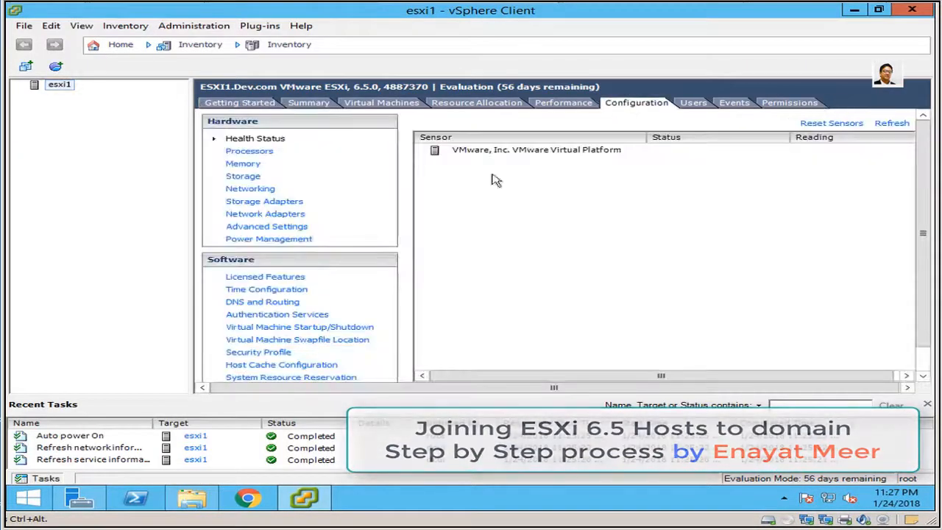
{"action": "left_click", "coordinate": [254, 314]}
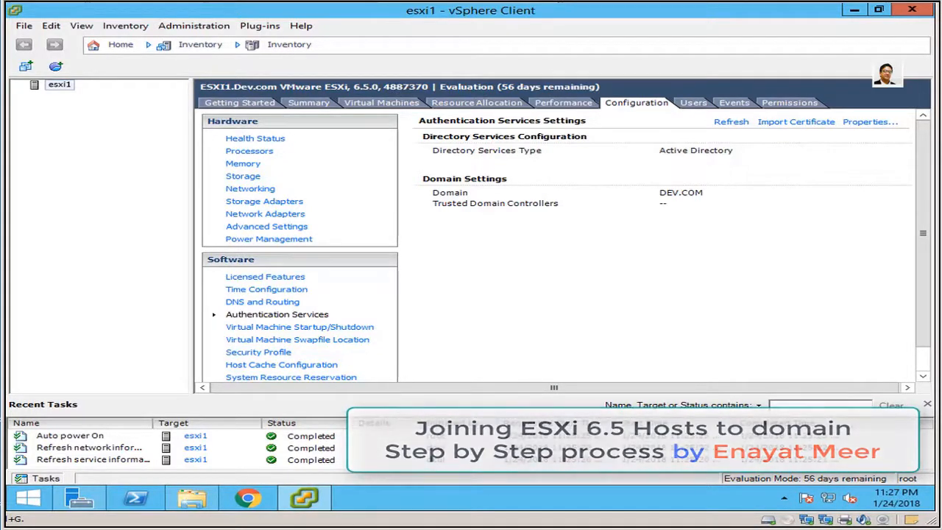
Open a second vSphere Client, log in to esxi2 as root, and accept the certificate warning.
{"action": "left_click", "coordinate": [301, 501]}
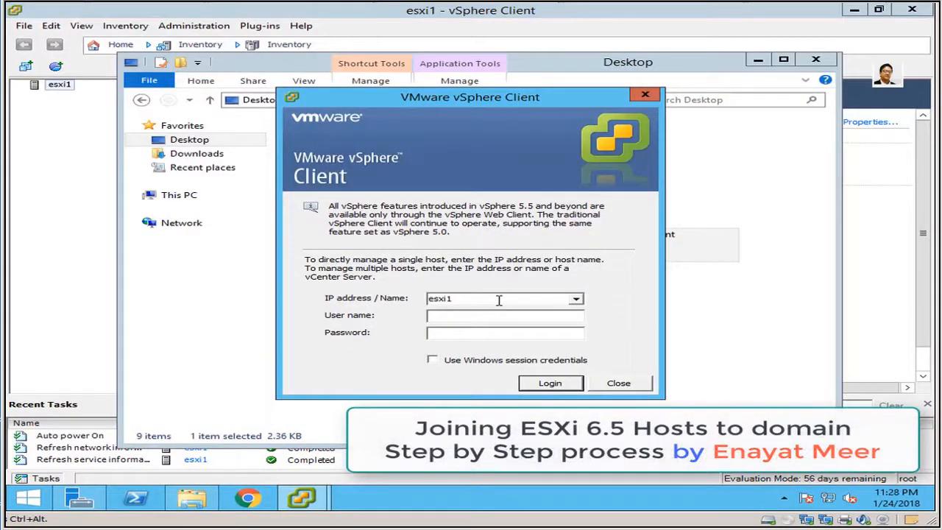
{"action": "double_click", "coordinate": [498, 300]}
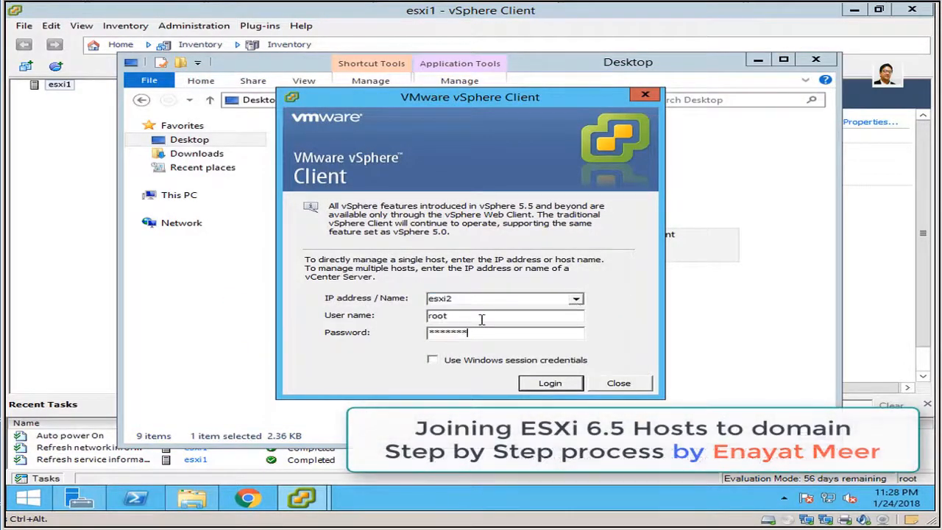
{"action": "type", "text": "***"}
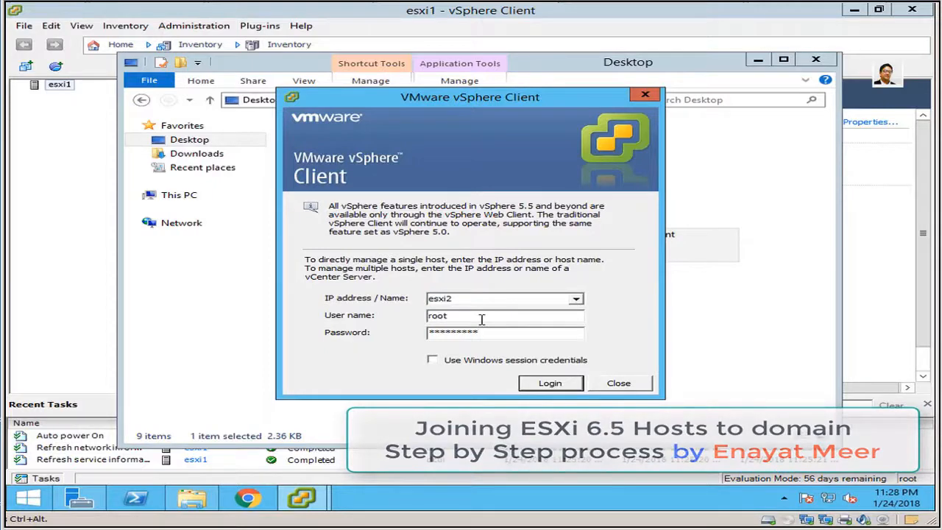
{"action": "left_click", "coordinate": [561, 384]}
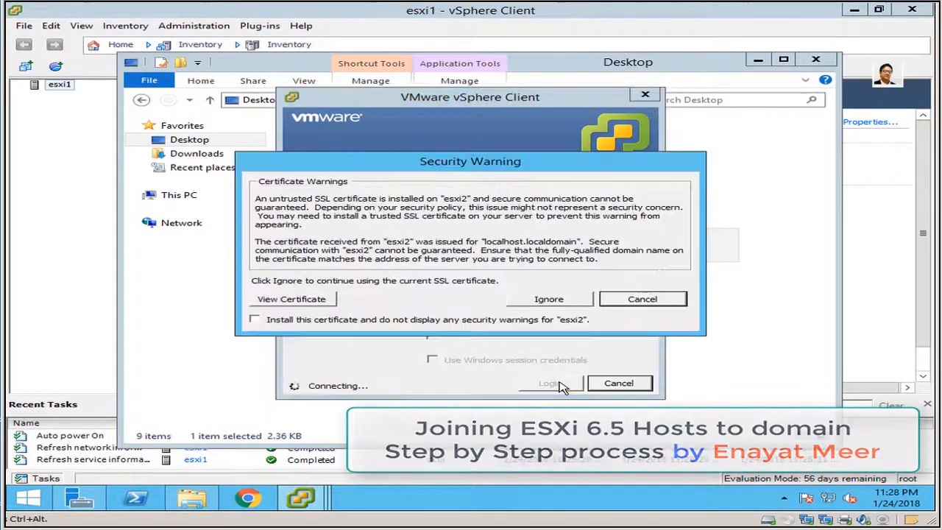
{"action": "left_click", "coordinate": [550, 300]}
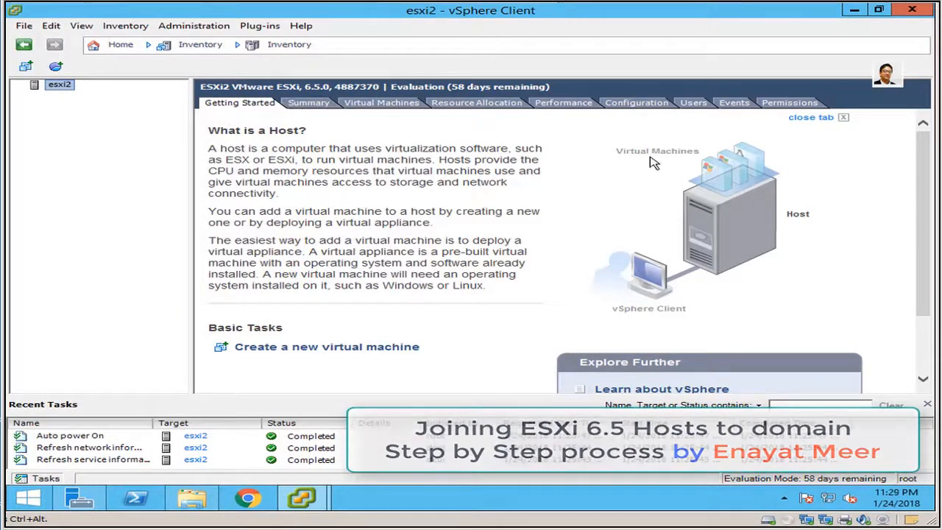
Add an esxi2 permission giving the DEV domain user the Administrator role.
{"action": "left_click", "coordinate": [785, 104]}
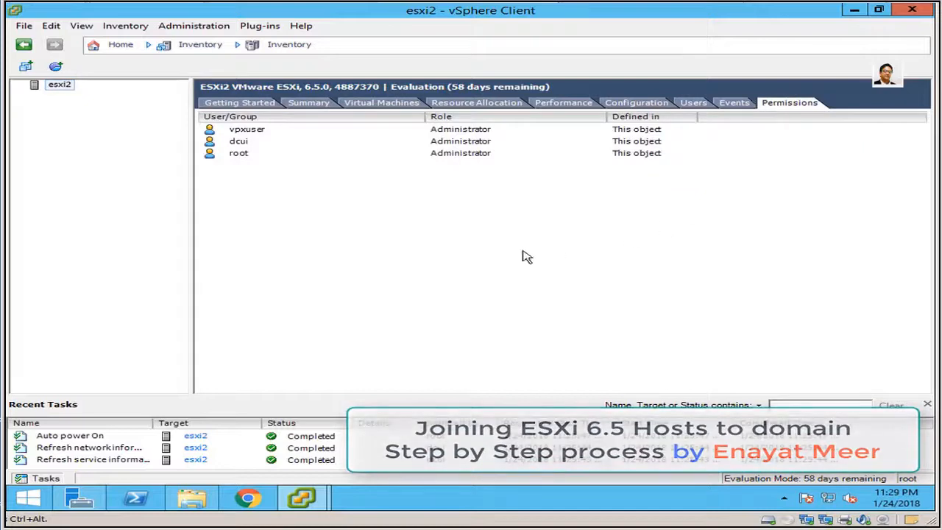
{"action": "right_click", "coordinate": [267, 203]}
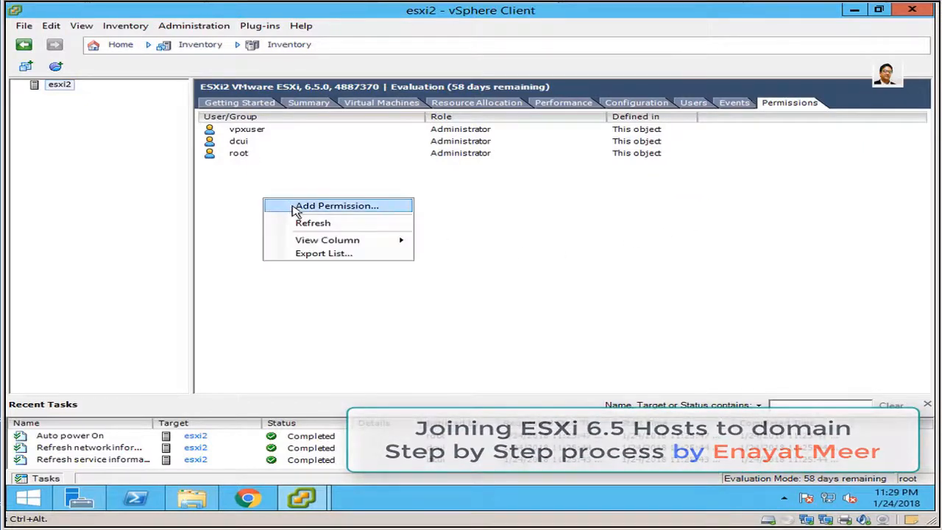
{"action": "left_click", "coordinate": [294, 206]}
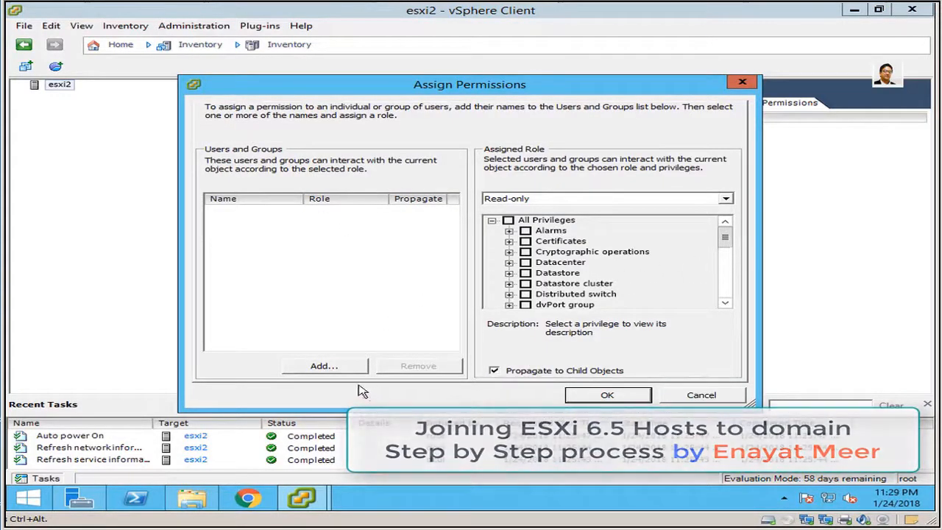
{"action": "left_click", "coordinate": [331, 367]}
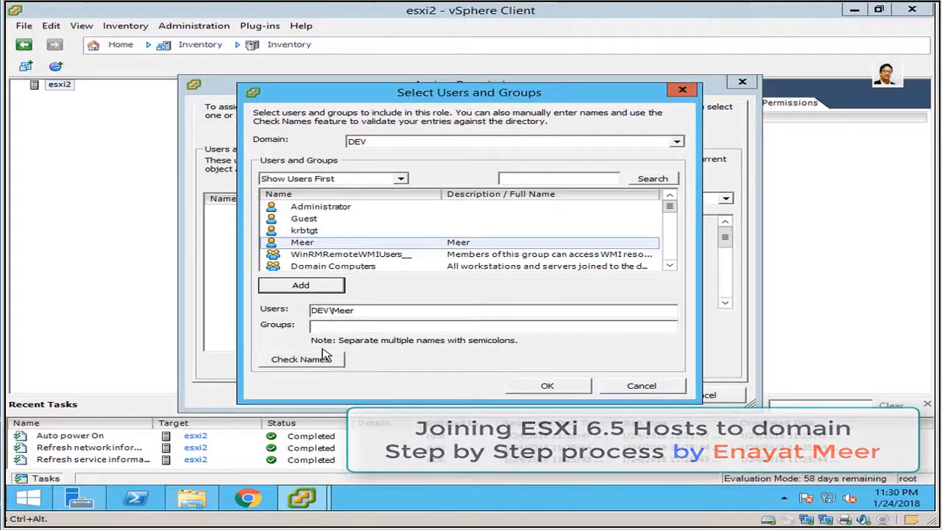
{"action": "left_click", "coordinate": [544, 386]}
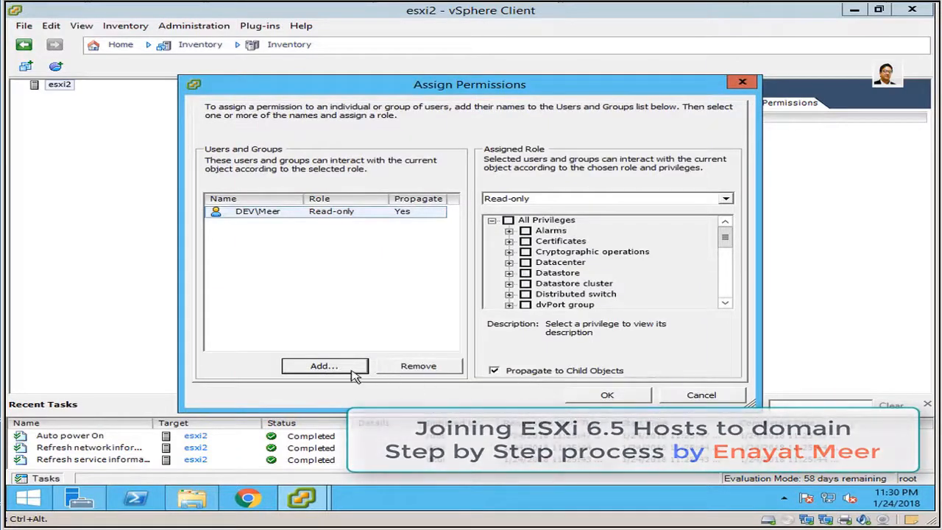
{"action": "left_click", "coordinate": [725, 200]}
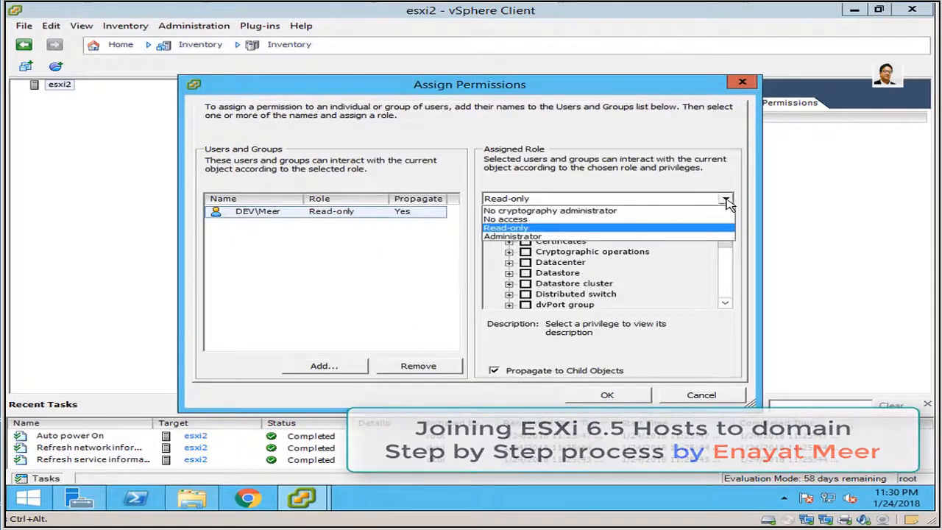
{"action": "left_click", "coordinate": [548, 237]}
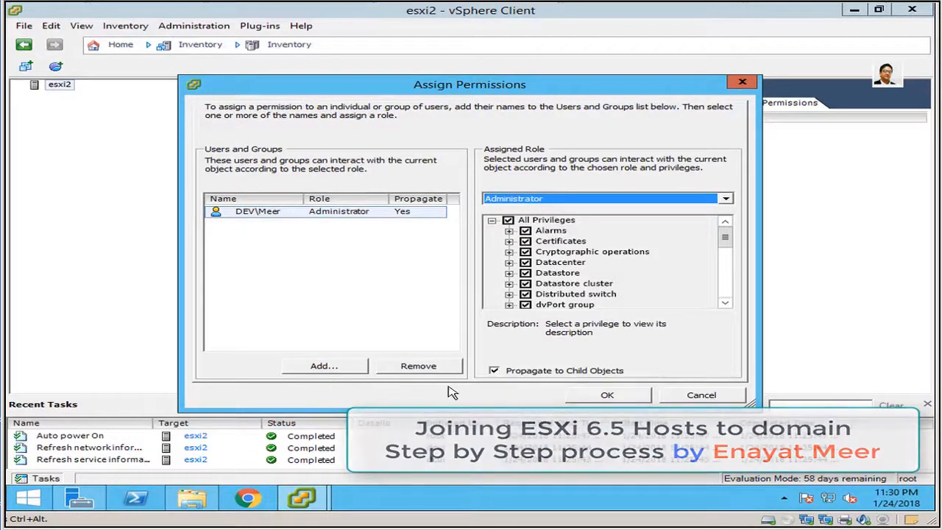
{"action": "left_click", "coordinate": [322, 367]}
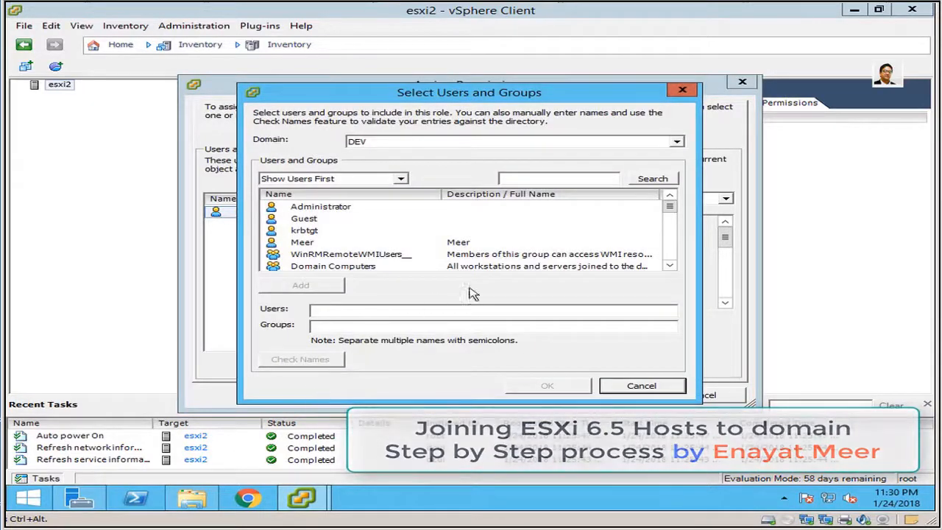
Search for 'domain admins', add the Domain Admins group, and apply the permissions to esxi2.
{"action": "left_click", "coordinate": [526, 182]}
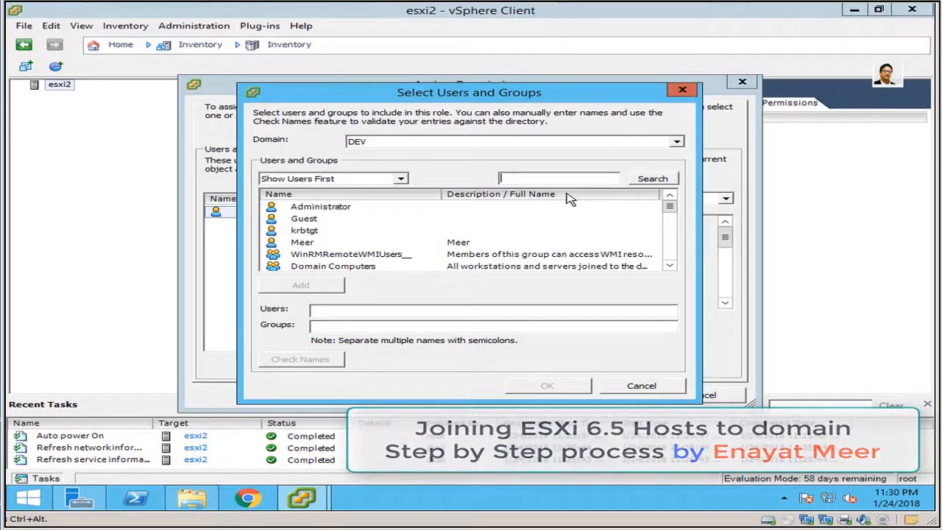
{"action": "type", "text": "domain admins"}
{"action": "left_click", "coordinate": [654, 179]}
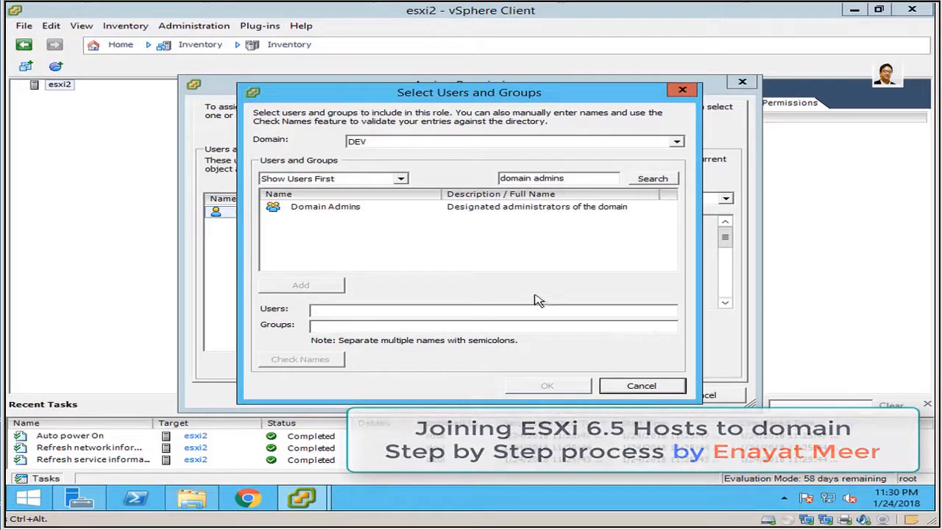
{"action": "left_click", "coordinate": [336, 209]}
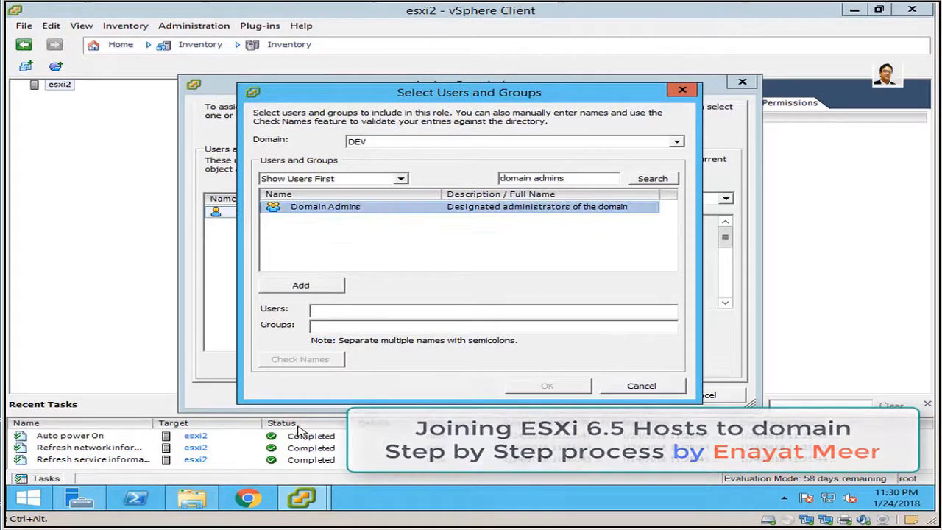
{"action": "left_click", "coordinate": [304, 288]}
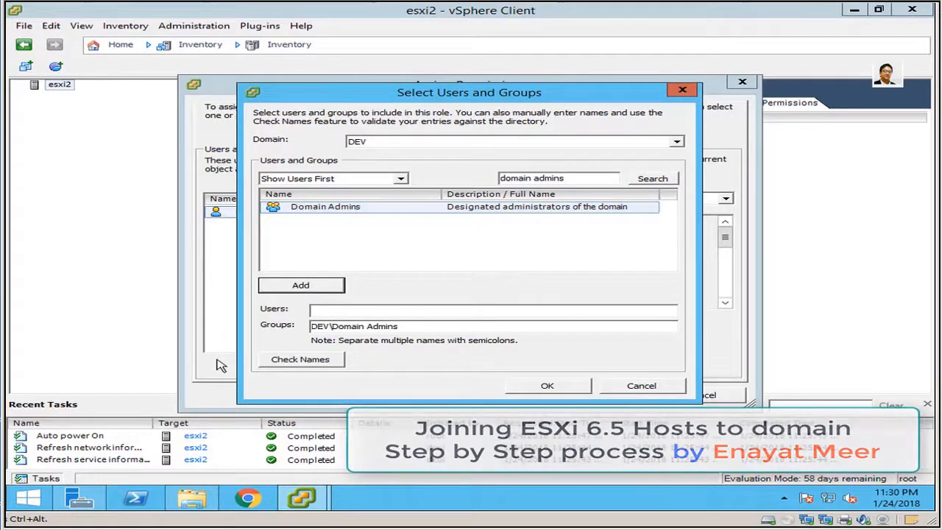
{"action": "left_click", "coordinate": [559, 391]}
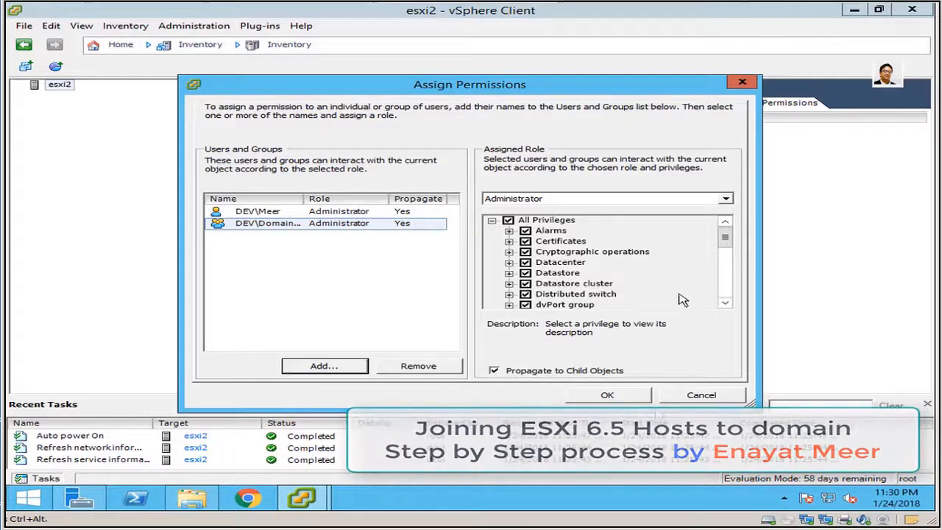
{"action": "left_click", "coordinate": [606, 395]}
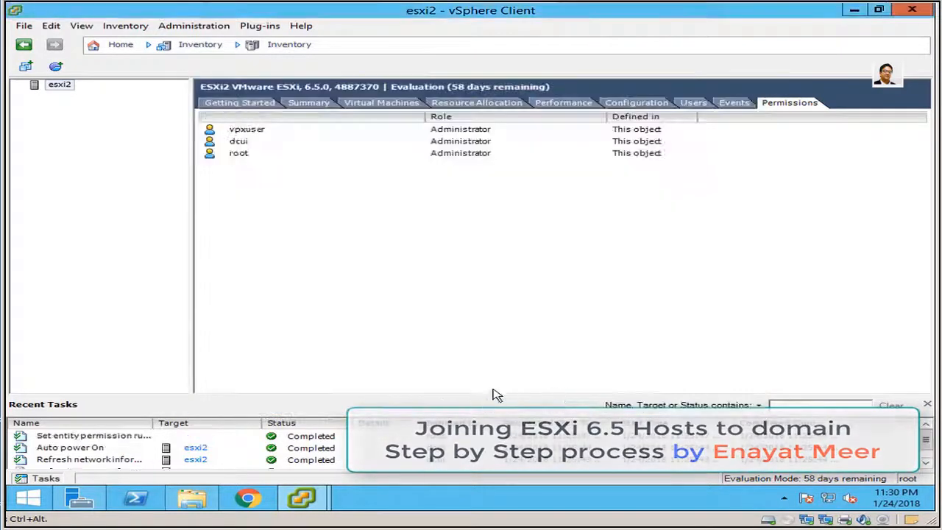
Review both new permission entries, then reconnect to esxi2 with the DEV domain user account.
{"action": "left_click", "coordinate": [262, 133]}
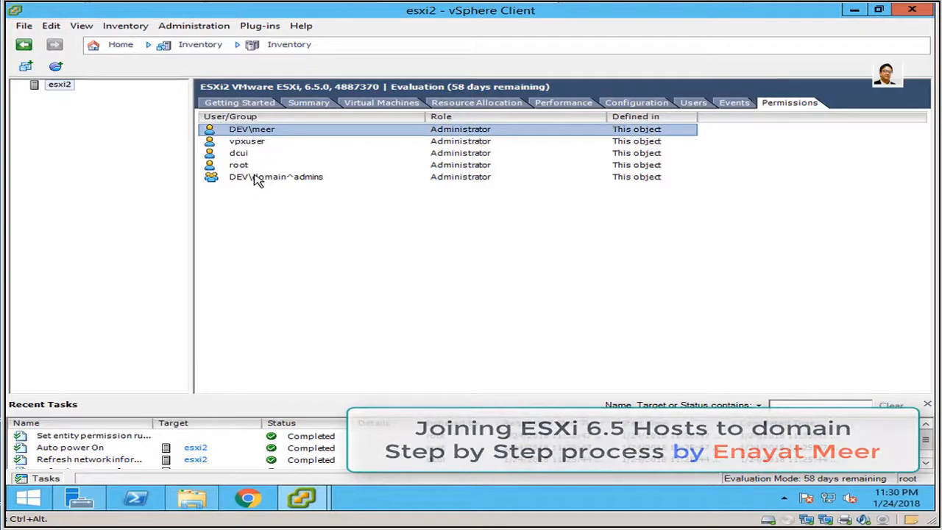
{"action": "left_click", "coordinate": [257, 179]}
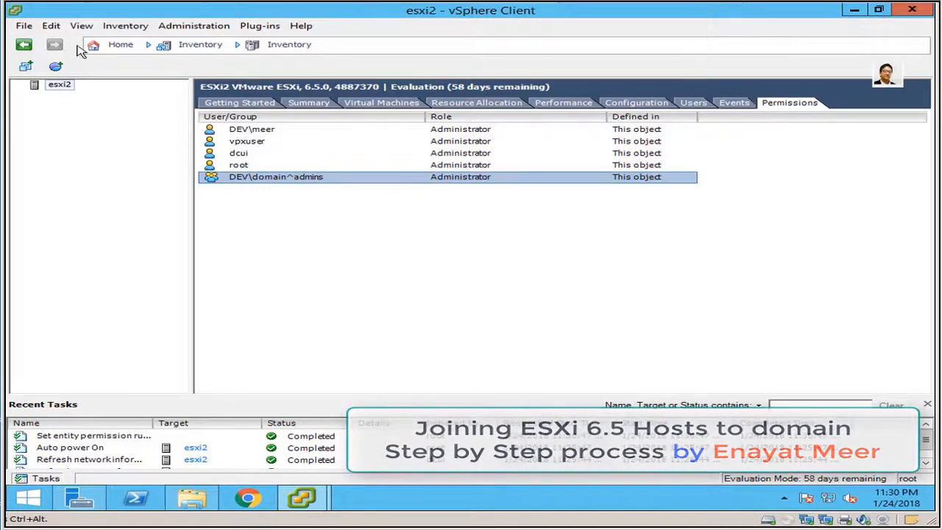
{"action": "left_click", "coordinate": [23, 27]}
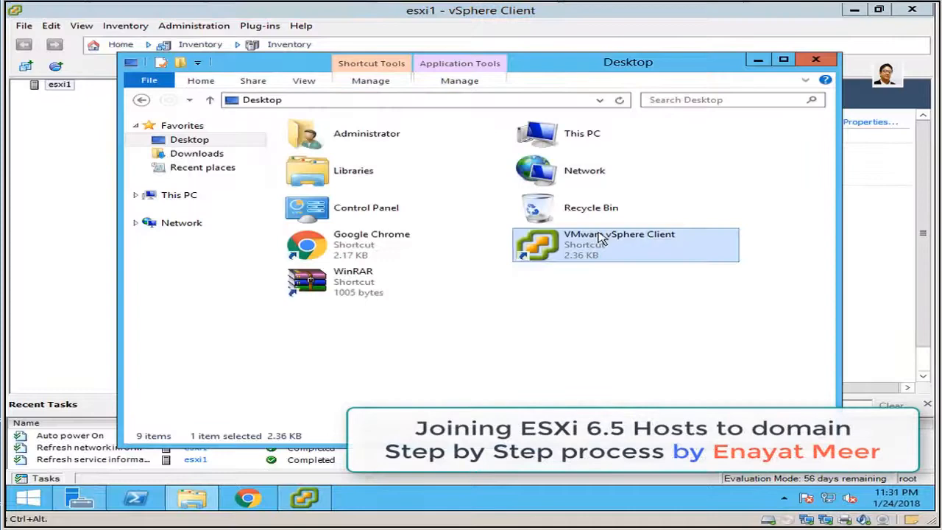
{"action": "double_click", "coordinate": [599, 239]}
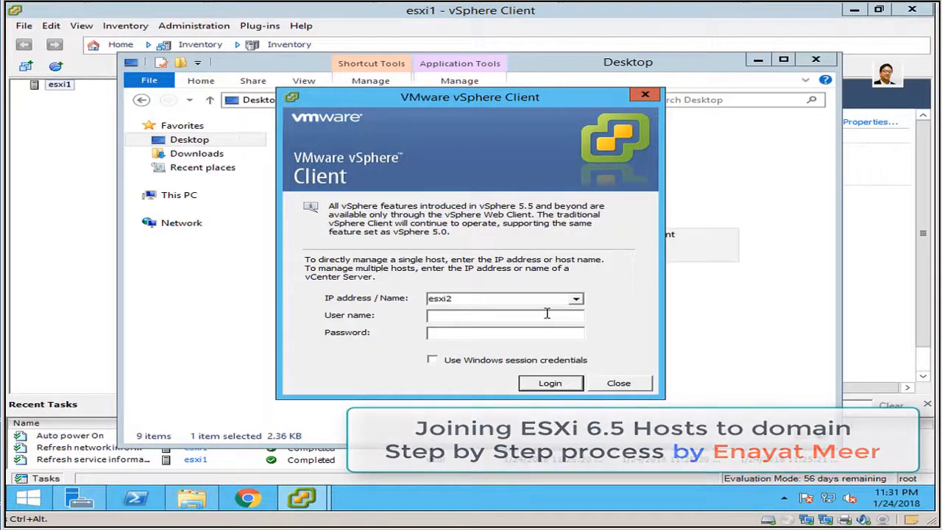
{"action": "type", "text": "dev\\meer"}
{"action": "key", "text": "Tab"}
{"action": "type", "text": "*********"}
{"action": "left_click", "coordinate": [548, 383]}
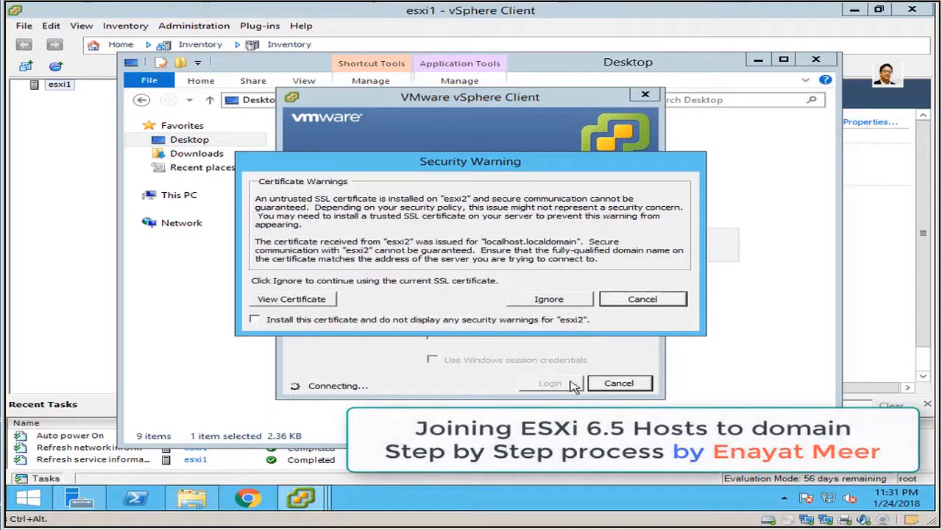
{"action": "left_click", "coordinate": [568, 301]}
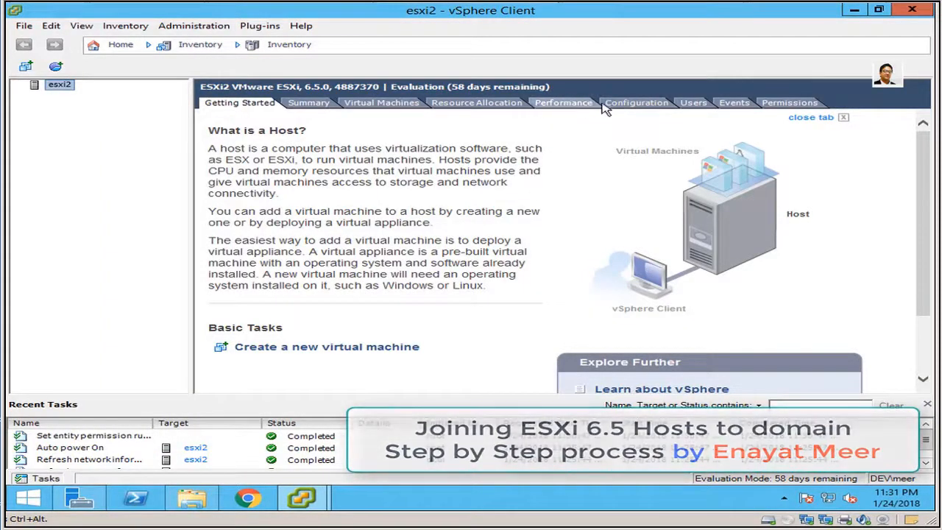
Check esxi2's local user accounts, then view its Configuration memory details showing 4095.5 MB total.
{"action": "left_click", "coordinate": [688, 105]}
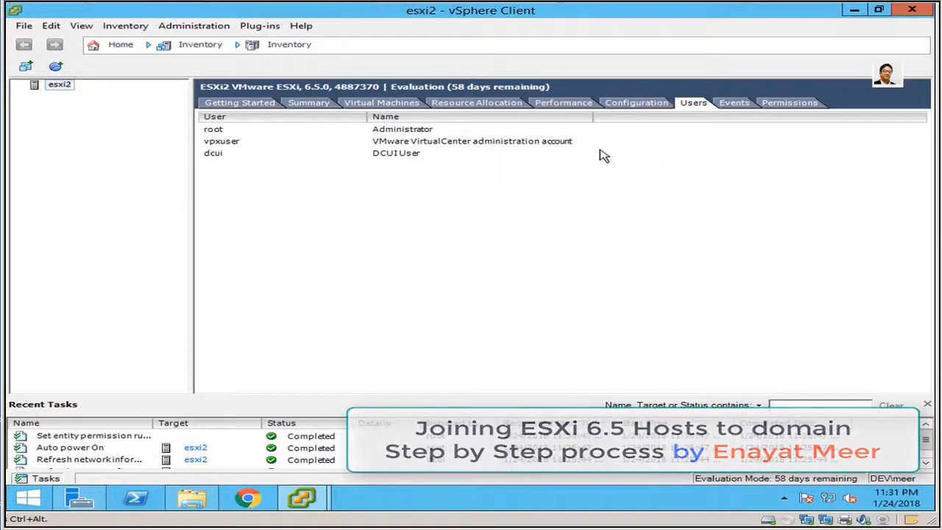
{"action": "left_click", "coordinate": [638, 105]}
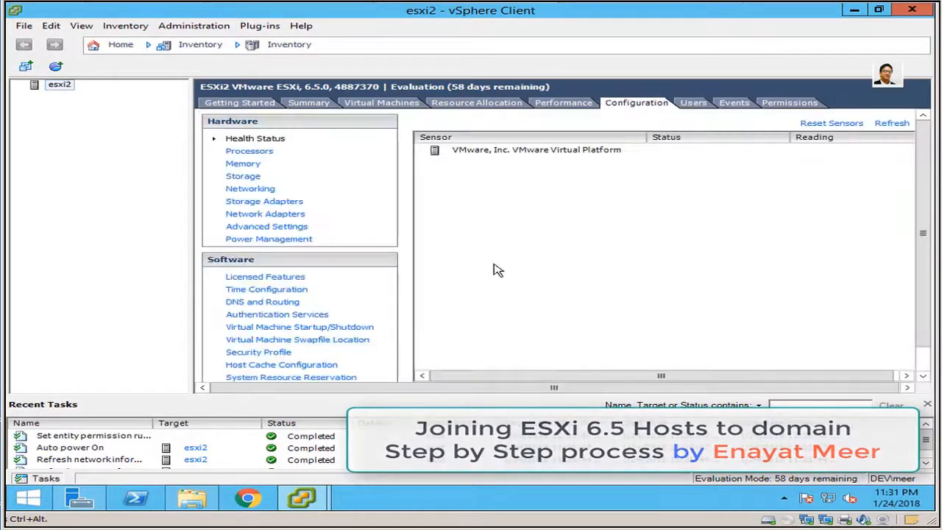
{"action": "left_click", "coordinate": [247, 164]}
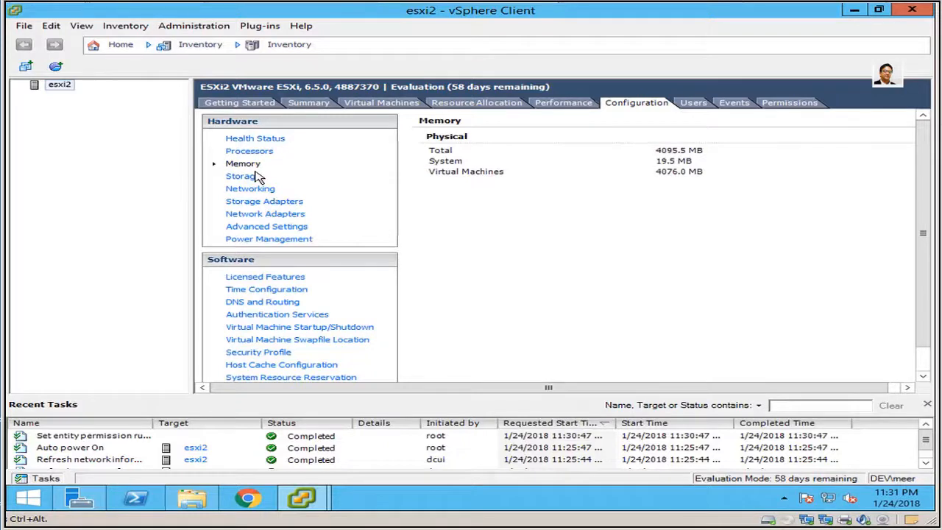